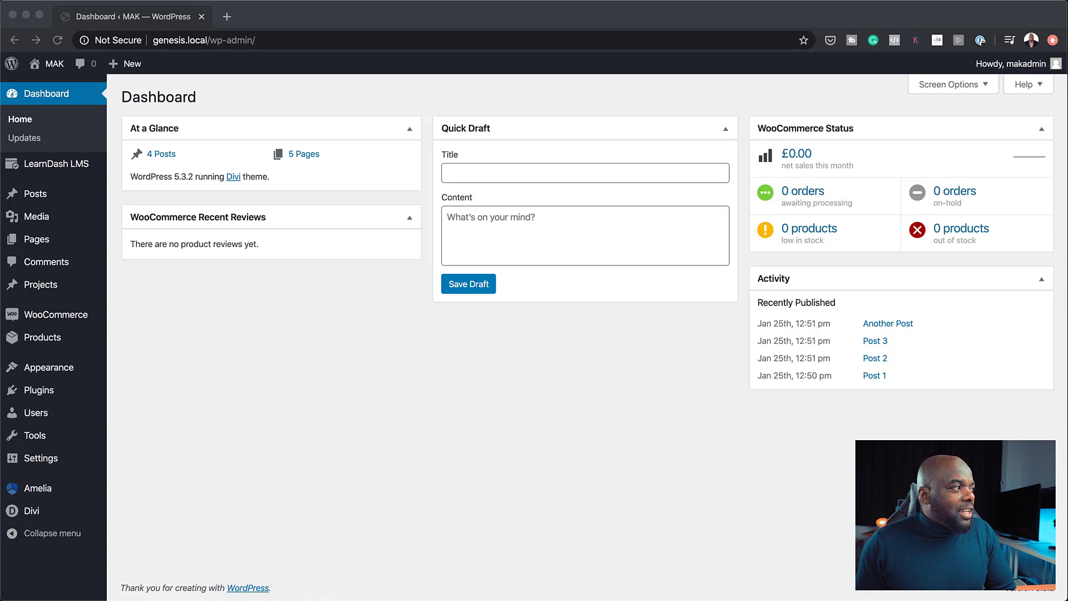
- Check the WordPress updates page for the update status of WordPress, the plugins and the themes
{"action": "left_click", "coordinate": [32, 139]}
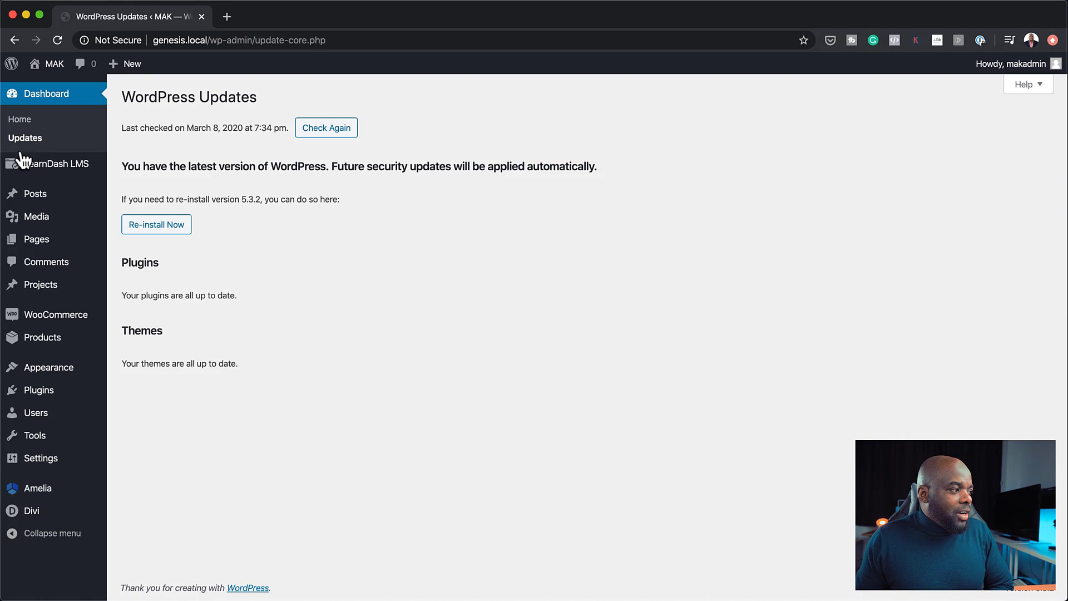
{"action": "left_click_drag", "start_coordinate": [121, 365], "coordinate": [289, 373]}
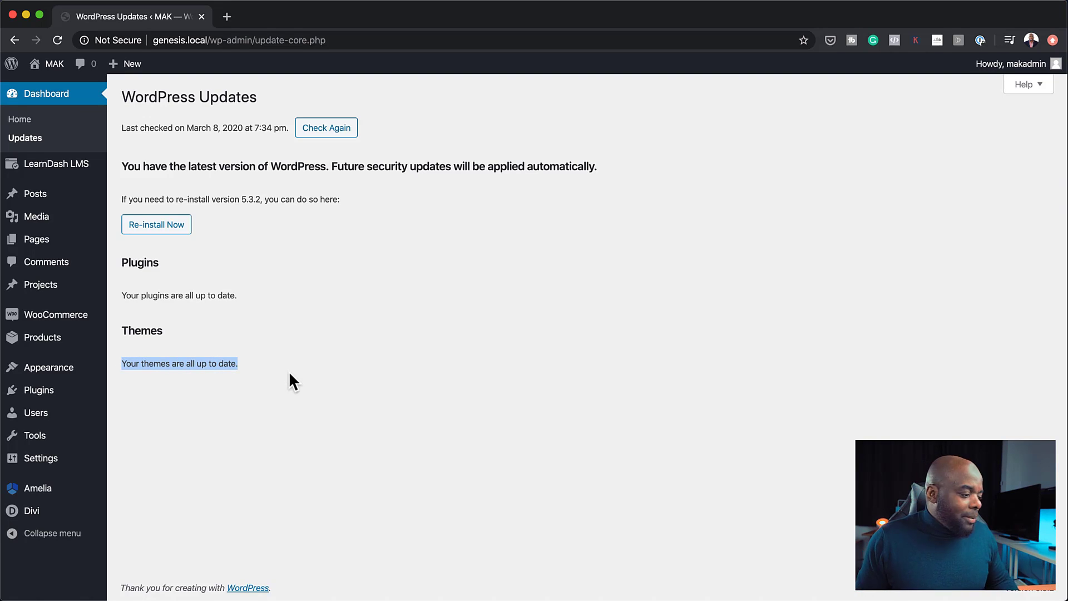
{"action": "left_click", "coordinate": [315, 385]}
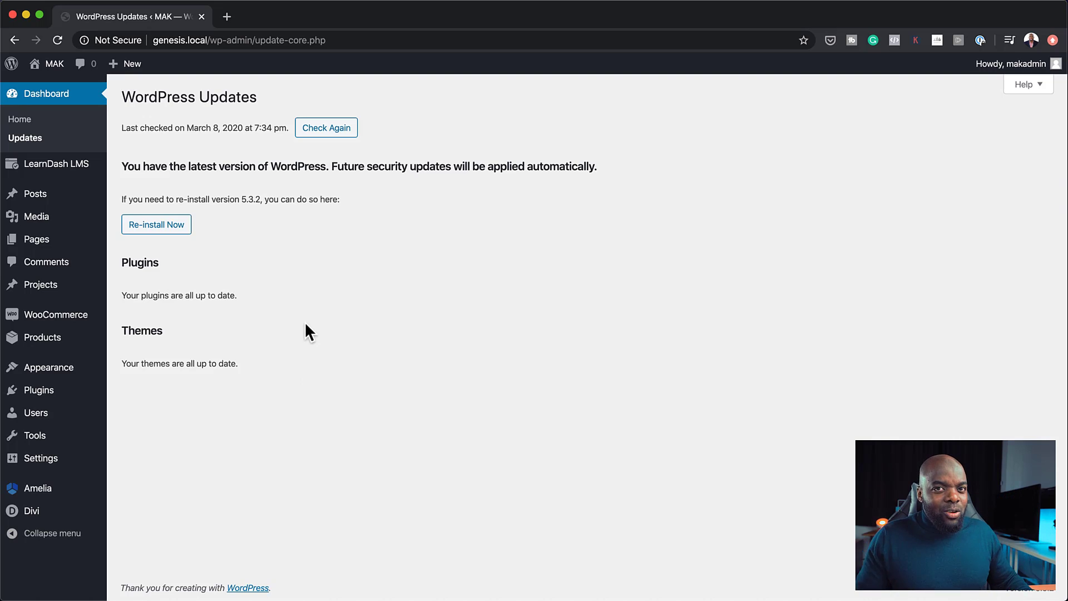
- Create a new page titled "Layers" and start building it with the Divi Builder
{"action": "mouse_move", "coordinate": [38, 241]}
{"action": "left_click", "coordinate": [137, 263]}
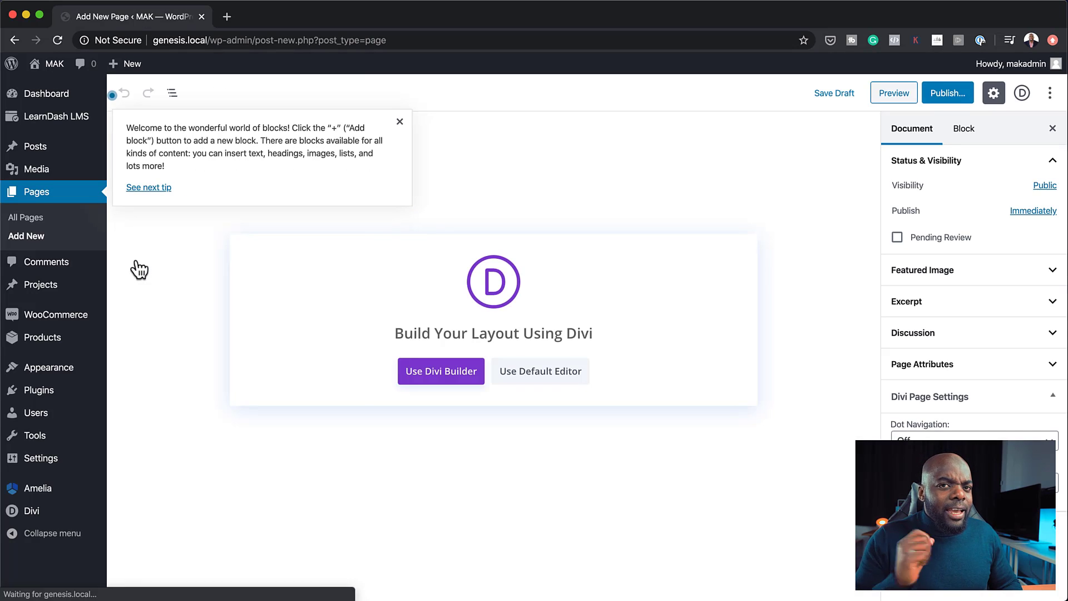
{"action": "left_click", "coordinate": [409, 127]}
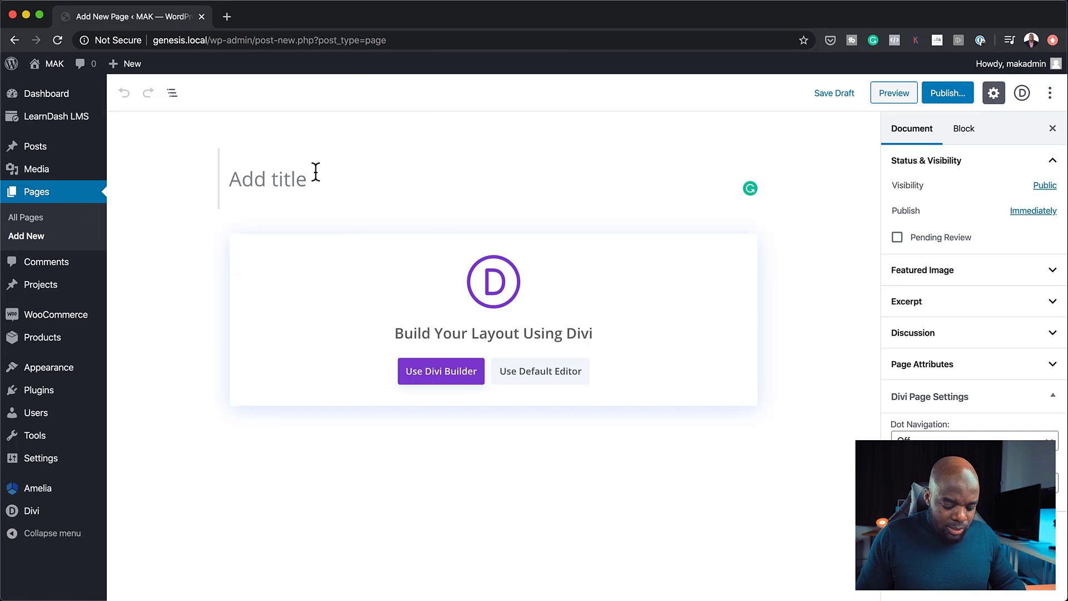
{"action": "type", "text": "Layers"}
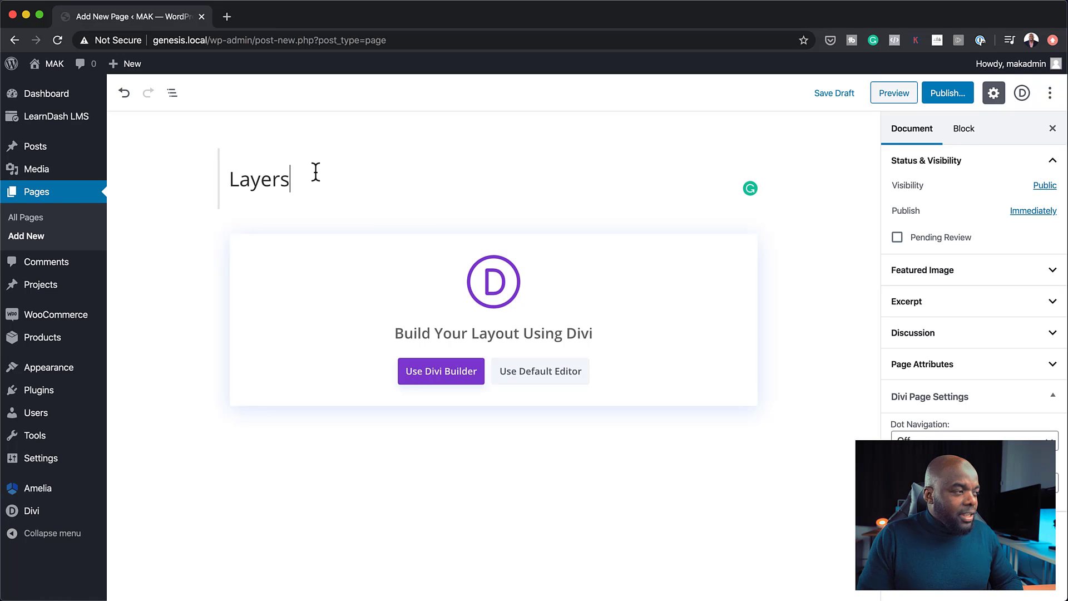
{"action": "left_click", "coordinate": [449, 379]}
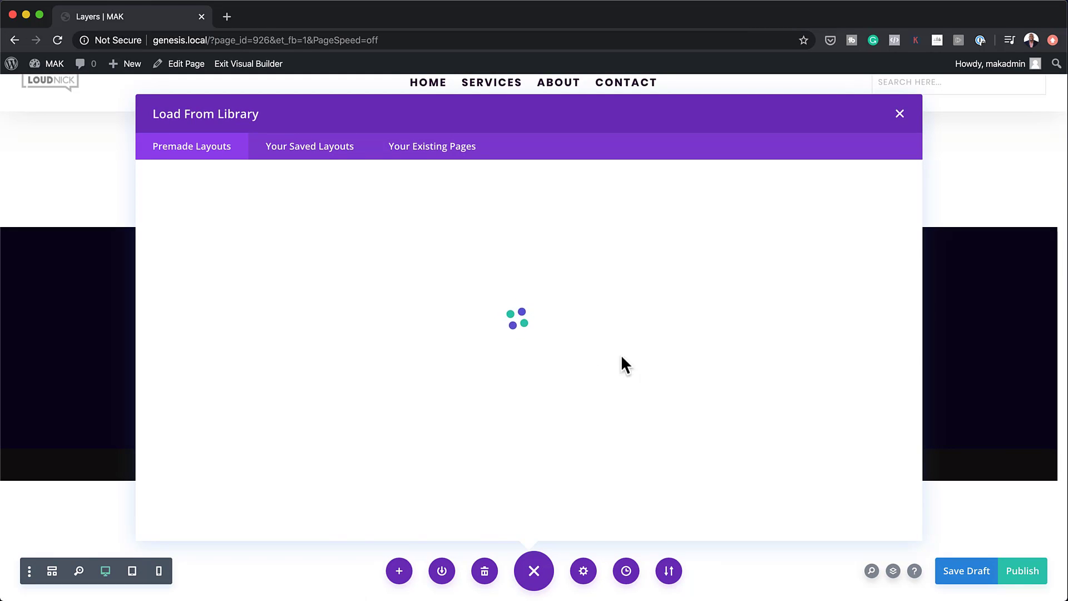
- Find the premade layout pack headed "Purchase Your Perfect Car" and load its page layout onto the page
{"action": "scroll", "coordinate": [673, 357], "scroll_direction": "down", "scroll_amount": 5}
{"action": "scroll", "coordinate": [675, 361], "scroll_direction": "down", "scroll_amount": 20}
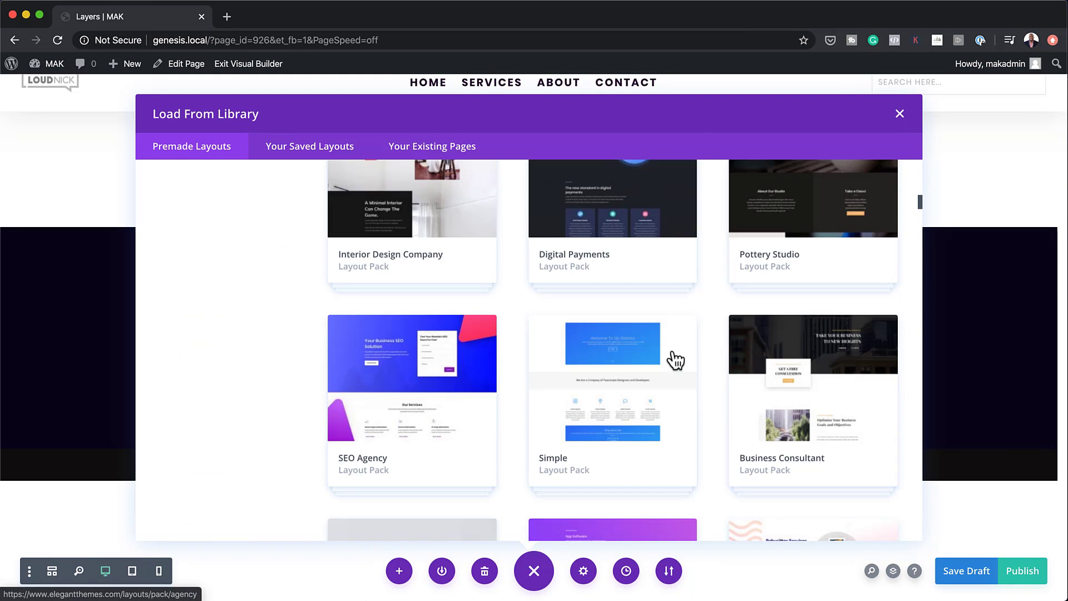
{"action": "scroll", "coordinate": [676, 361], "scroll_direction": "down", "scroll_amount": 7}
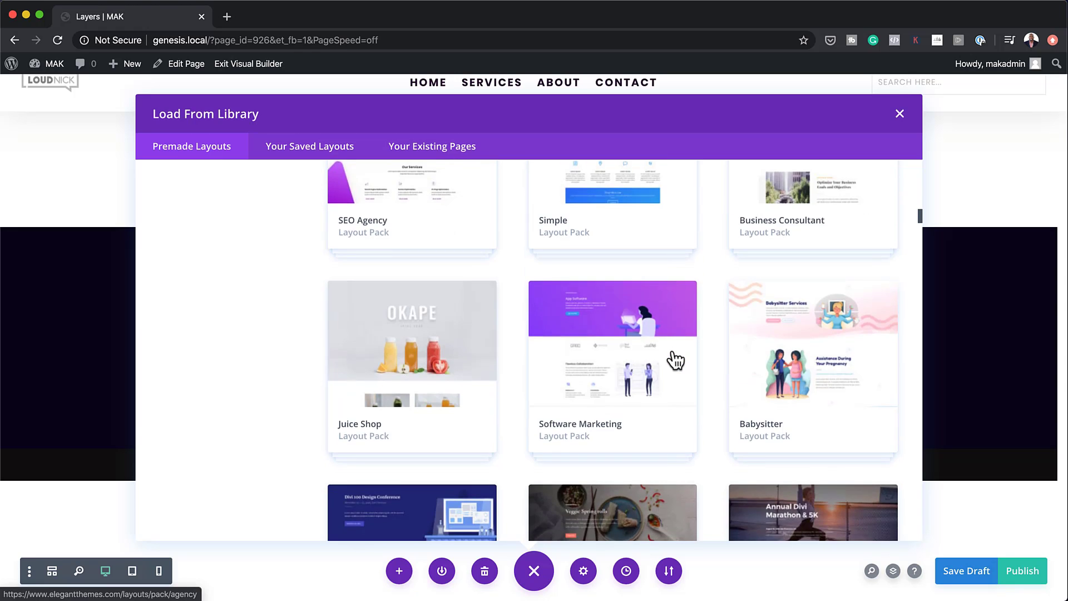
{"action": "scroll", "coordinate": [675, 361], "scroll_direction": "down", "scroll_amount": 8}
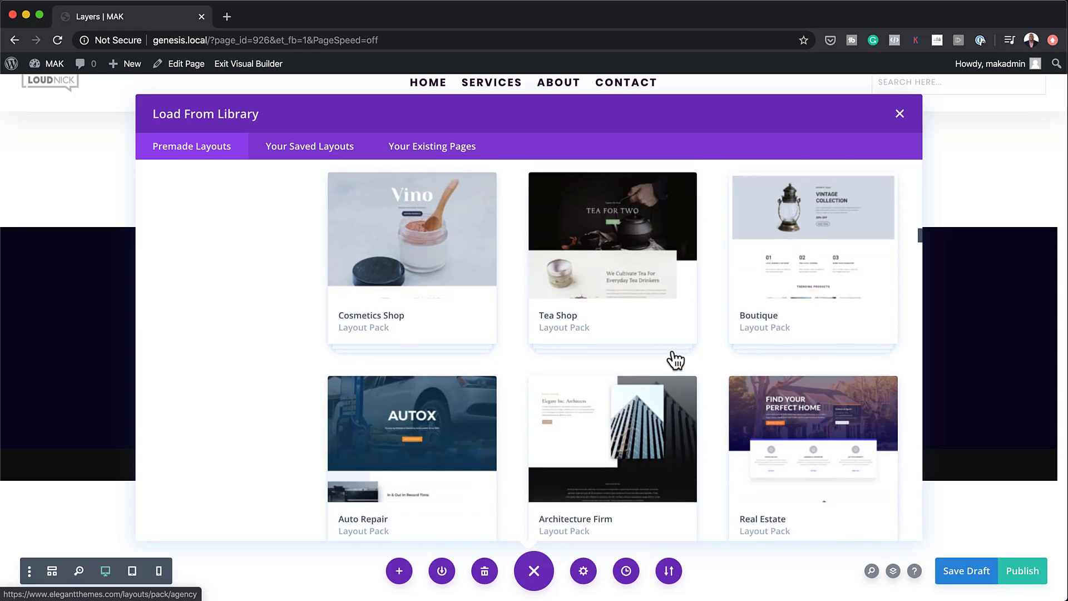
{"action": "scroll", "coordinate": [676, 360], "scroll_direction": "down", "scroll_amount": 8}
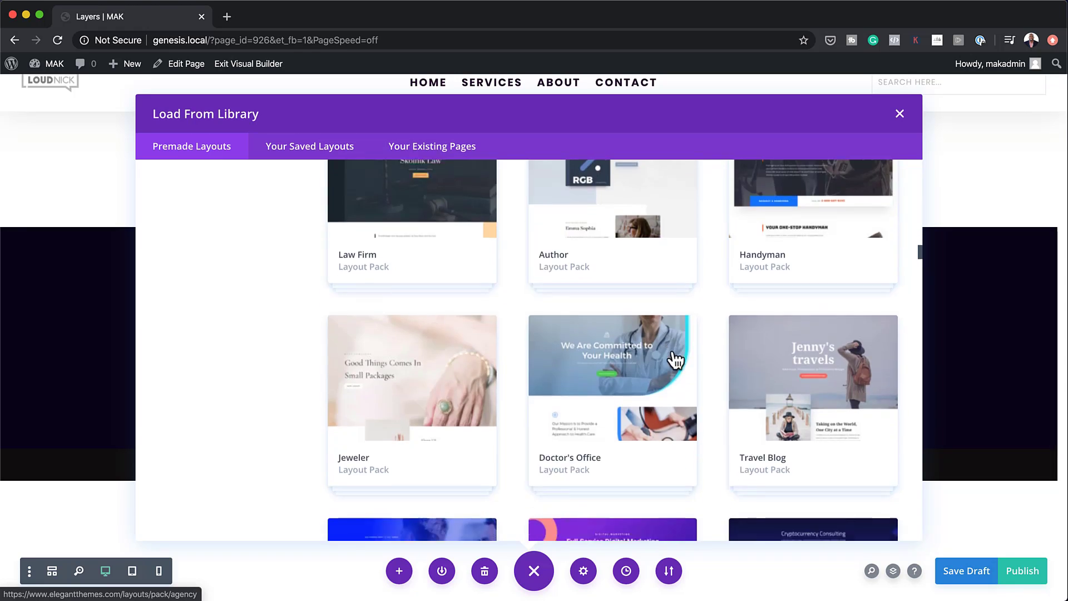
{"action": "scroll", "coordinate": [675, 361], "scroll_direction": "down", "scroll_amount": 8}
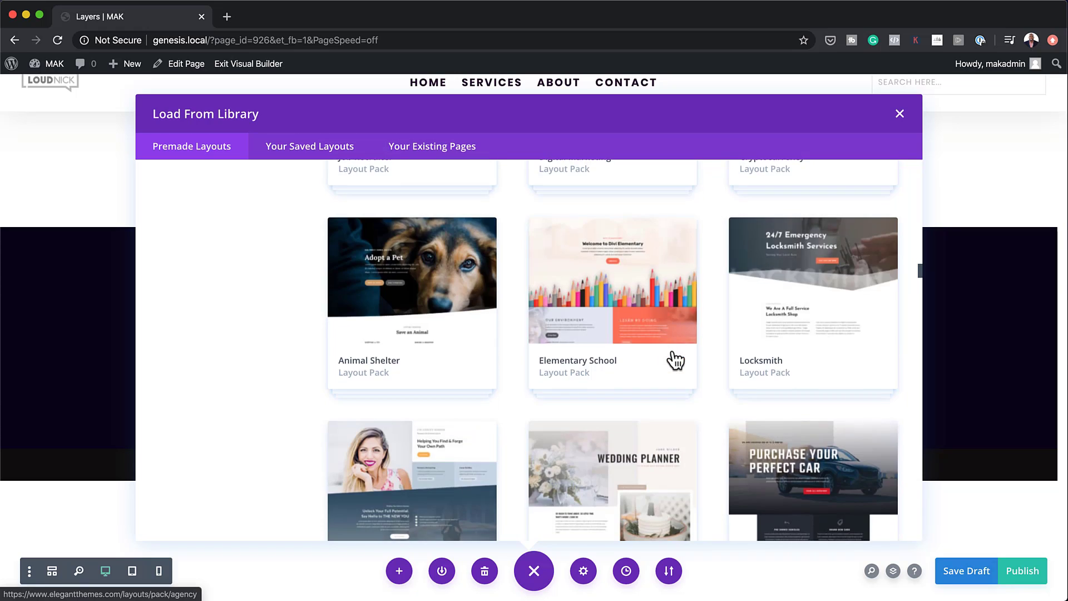
{"action": "scroll", "coordinate": [676, 361], "scroll_direction": "down", "scroll_amount": 5}
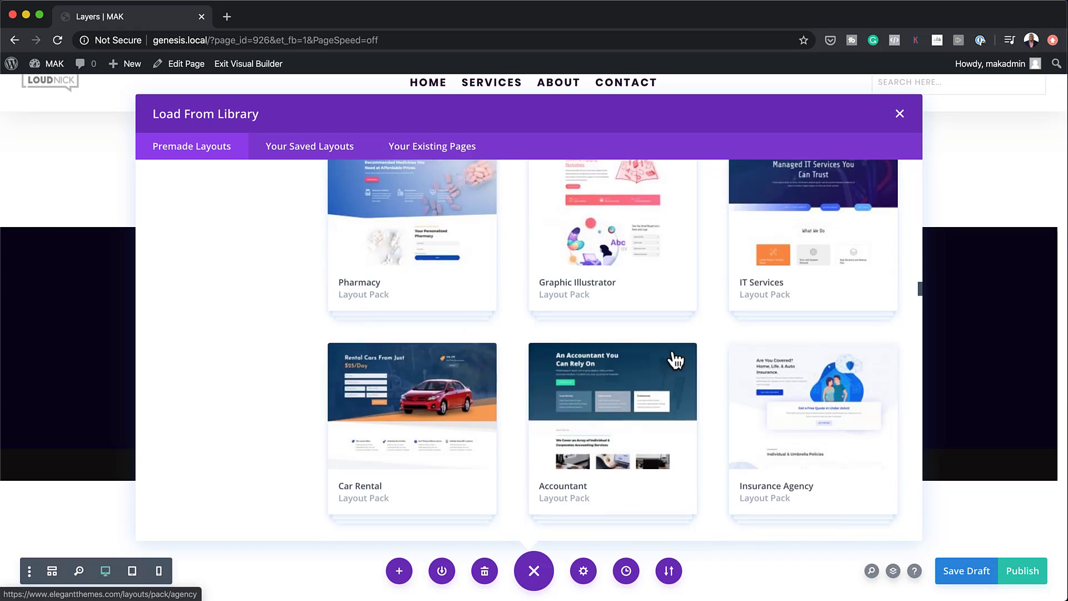
{"action": "scroll", "coordinate": [676, 360], "scroll_direction": "up", "scroll_amount": 5}
{"action": "scroll", "coordinate": [676, 361], "scroll_direction": "up", "scroll_amount": 3}
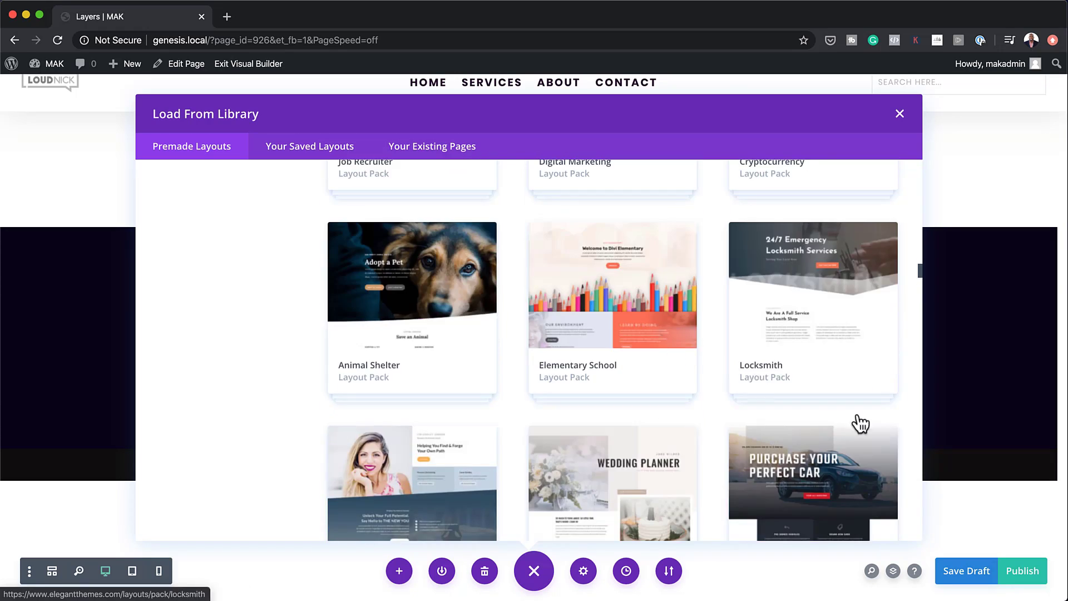
{"action": "left_click", "coordinate": [804, 477]}
{"action": "left_click", "coordinate": [453, 473]}
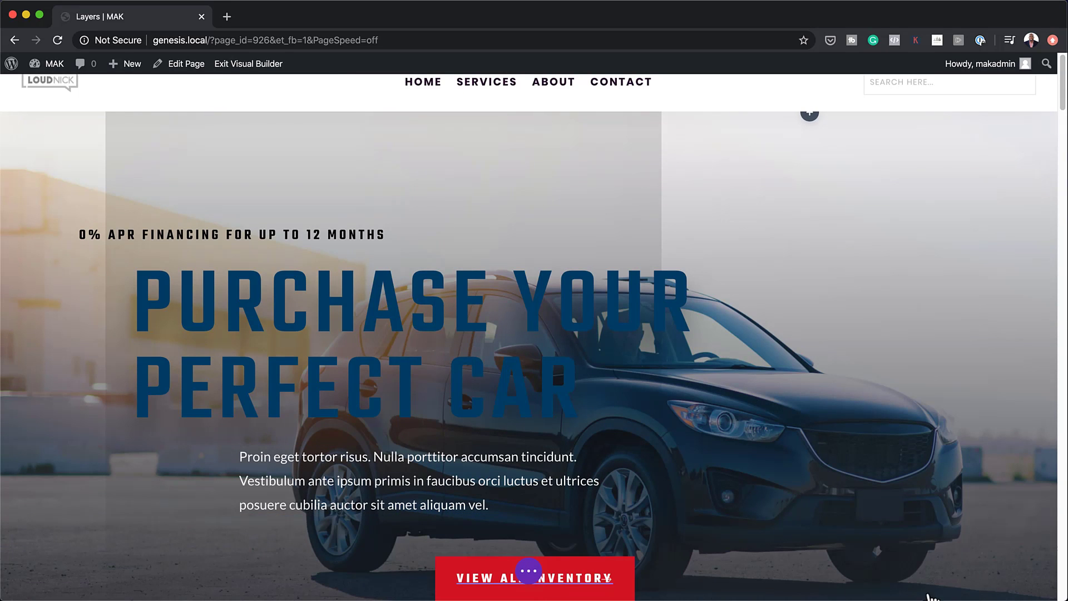
- Open the Layers view, move it off the centre of the page and enlarge it to show every section
{"action": "left_click", "coordinate": [528, 572]}
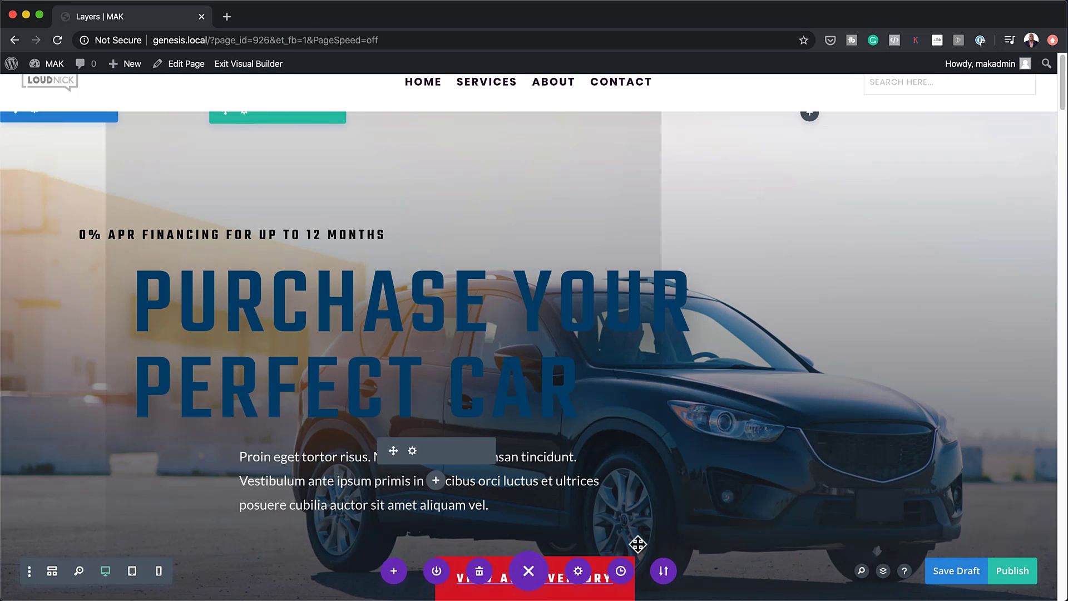
{"action": "left_click", "coordinate": [884, 572]}
{"action": "left_click_drag", "start_coordinate": [467, 191], "coordinate": [977, 115]}
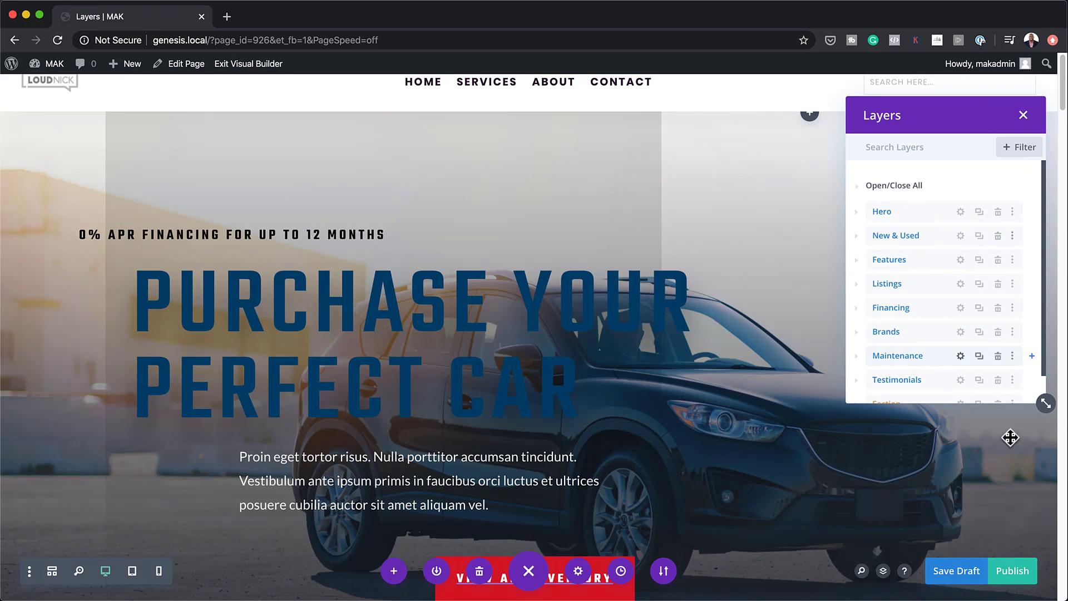
{"action": "left_click_drag", "start_coordinate": [1044, 401], "coordinate": [1049, 539]}
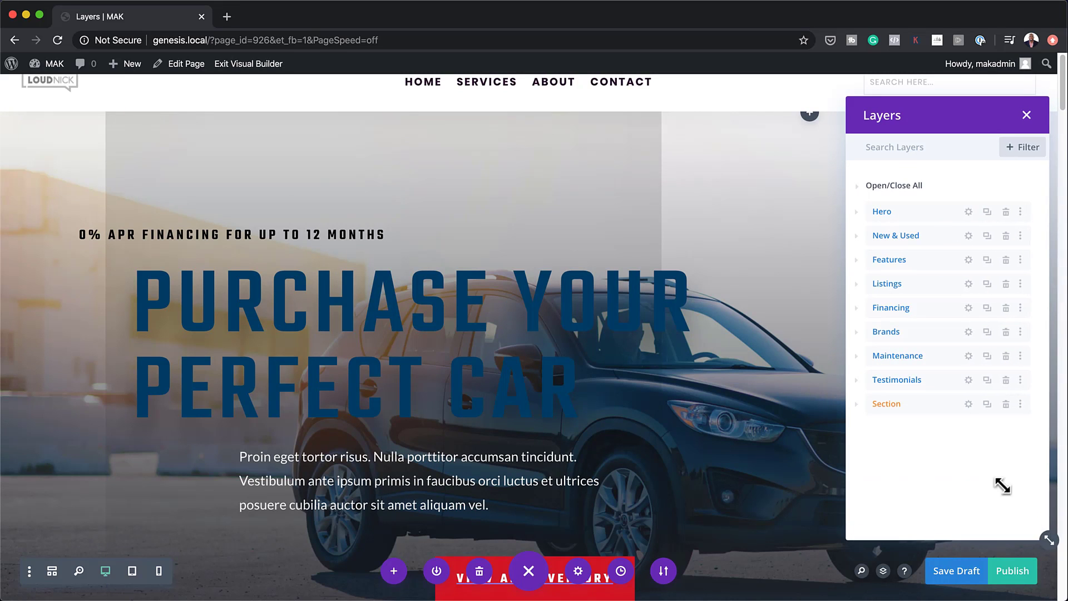
- Expand and collapse the Hero and New & Used layers to inspect the rows inside them
{"action": "left_click", "coordinate": [857, 213]}
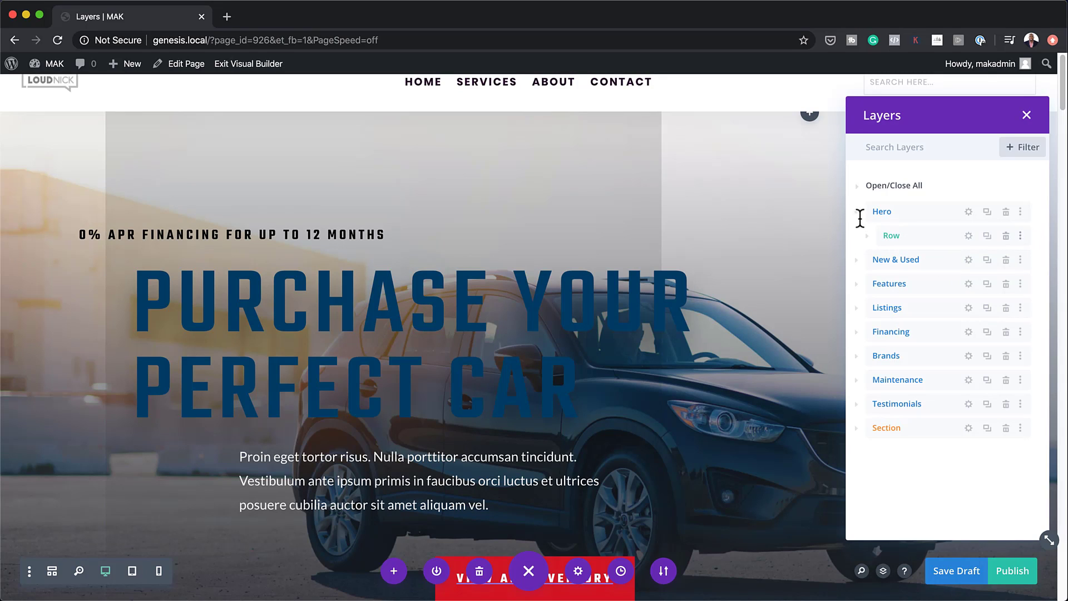
{"action": "left_click", "coordinate": [856, 212]}
{"action": "left_click", "coordinate": [857, 237]}
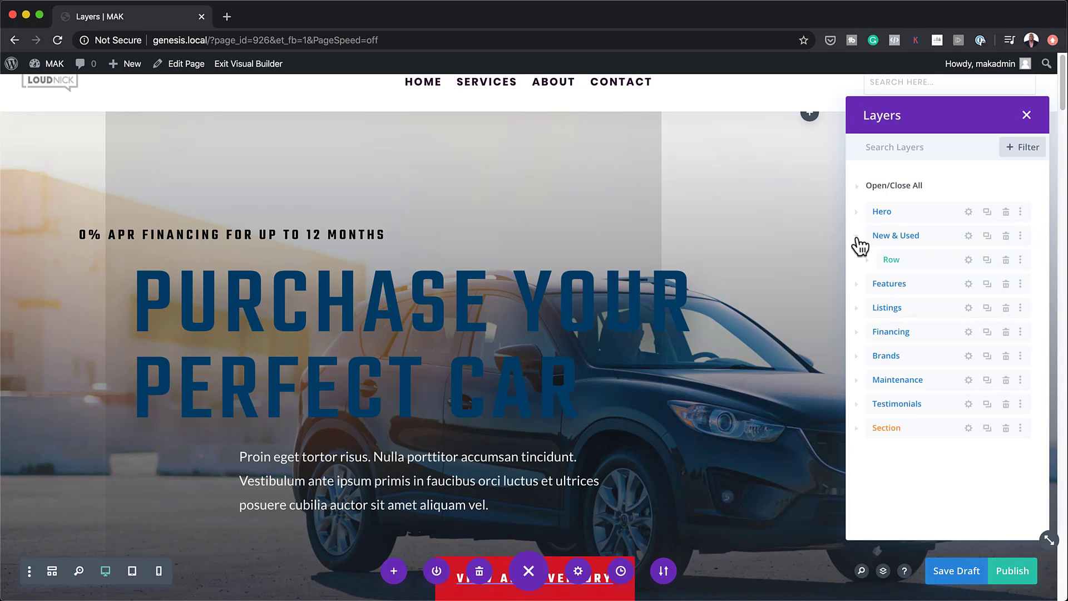
{"action": "left_click", "coordinate": [857, 237]}
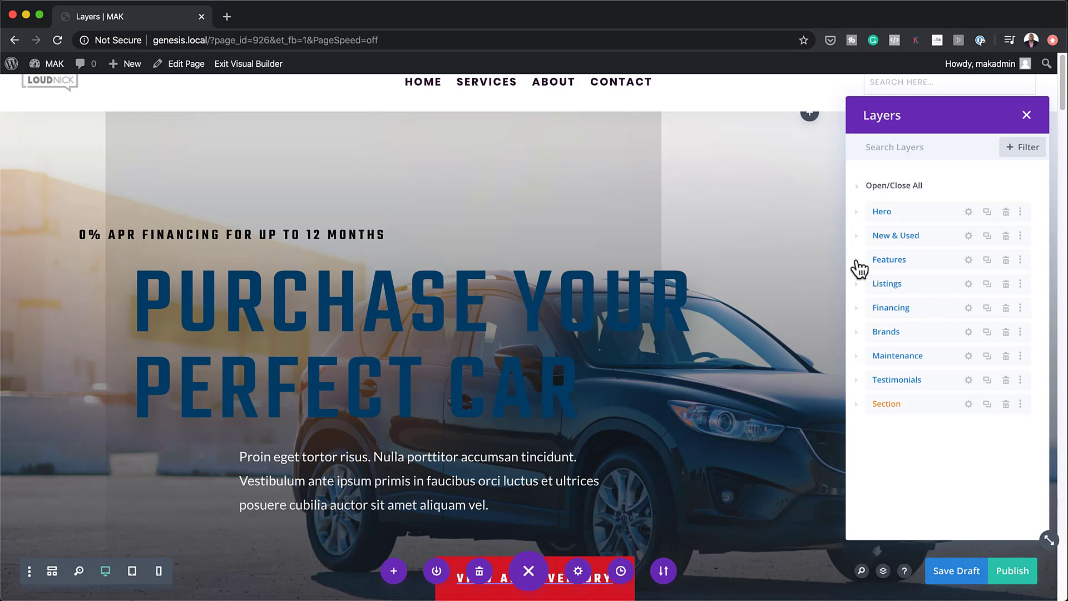
- Expand the Features layer down to its first row's column and text module, and collapse it again
{"action": "left_click", "coordinate": [857, 261]}
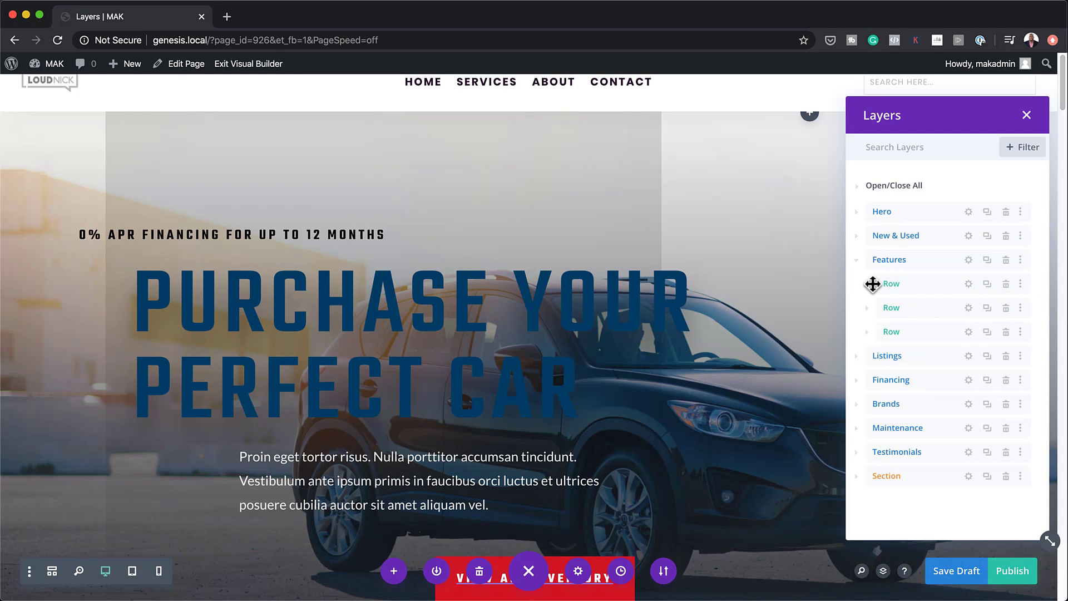
{"action": "left_click", "coordinate": [867, 284]}
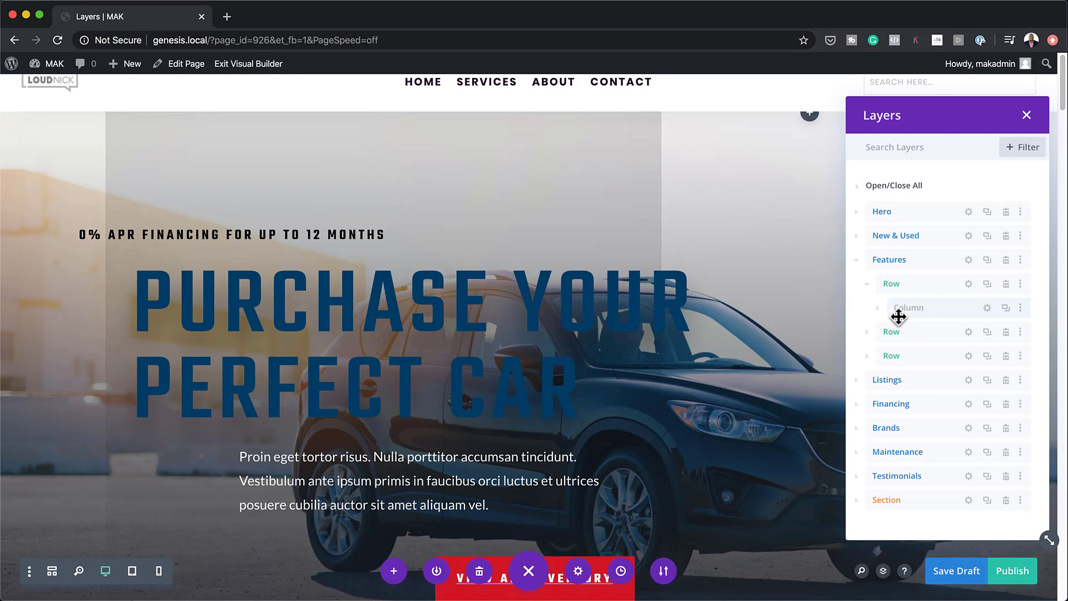
{"action": "left_click", "coordinate": [879, 308]}
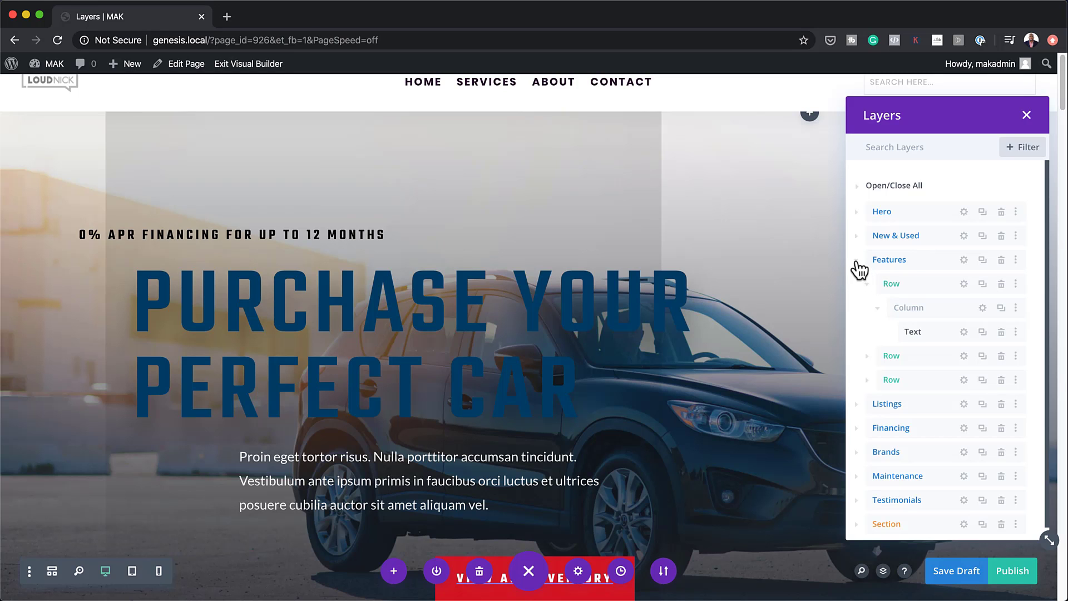
{"action": "scroll", "coordinate": [667, 286], "scroll_direction": "down", "scroll_amount": 3}
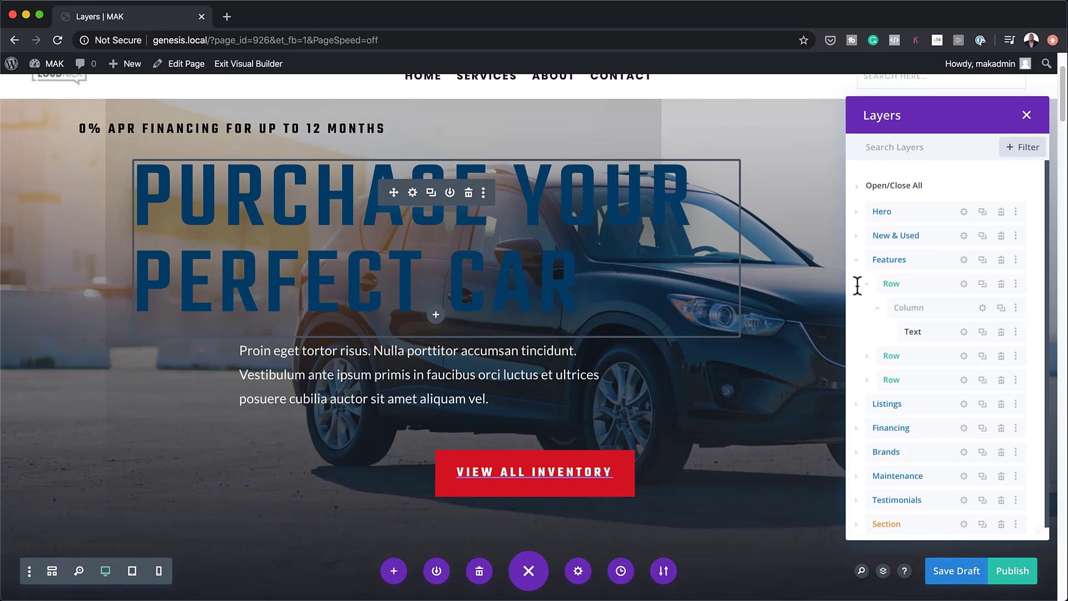
{"action": "left_click", "coordinate": [857, 261]}
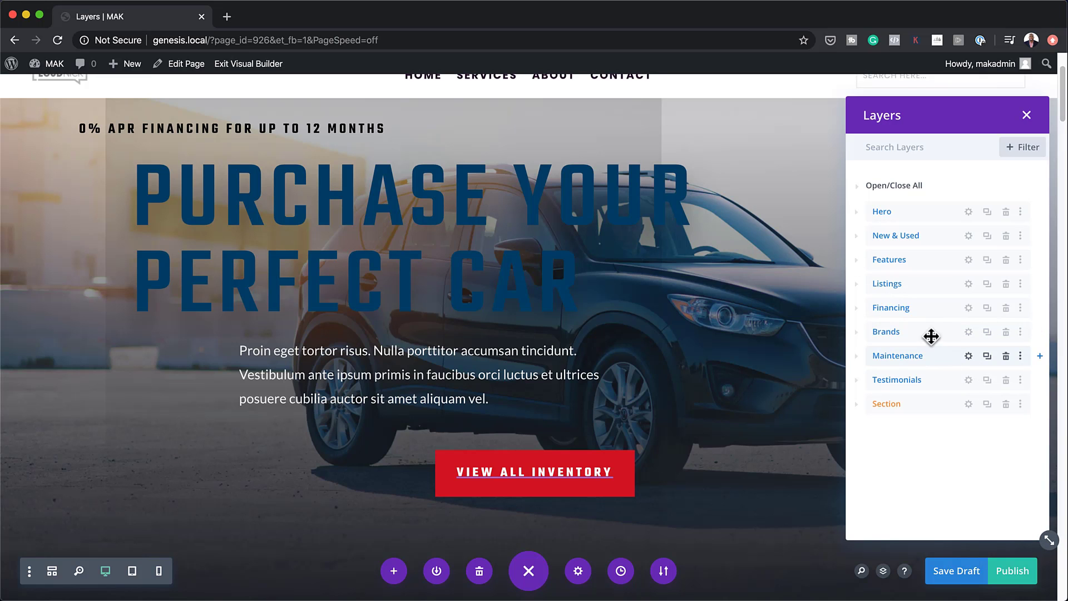
- Move the "Get In Touch" contact section up the page, placing it between Brands and Maintenance
{"action": "scroll", "coordinate": [664, 332], "scroll_direction": "down", "scroll_amount": 3}
{"action": "scroll", "coordinate": [664, 333], "scroll_direction": "down", "scroll_amount": 20}
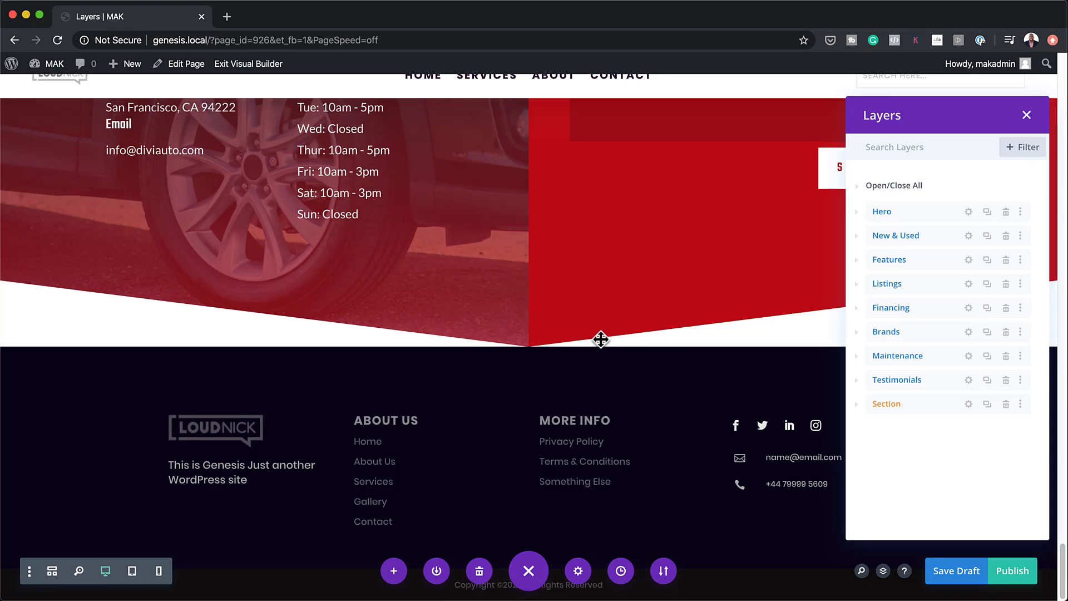
{"action": "scroll", "coordinate": [604, 337], "scroll_direction": "up", "scroll_amount": 10}
{"action": "scroll", "coordinate": [603, 336], "scroll_direction": "down", "scroll_amount": 1}
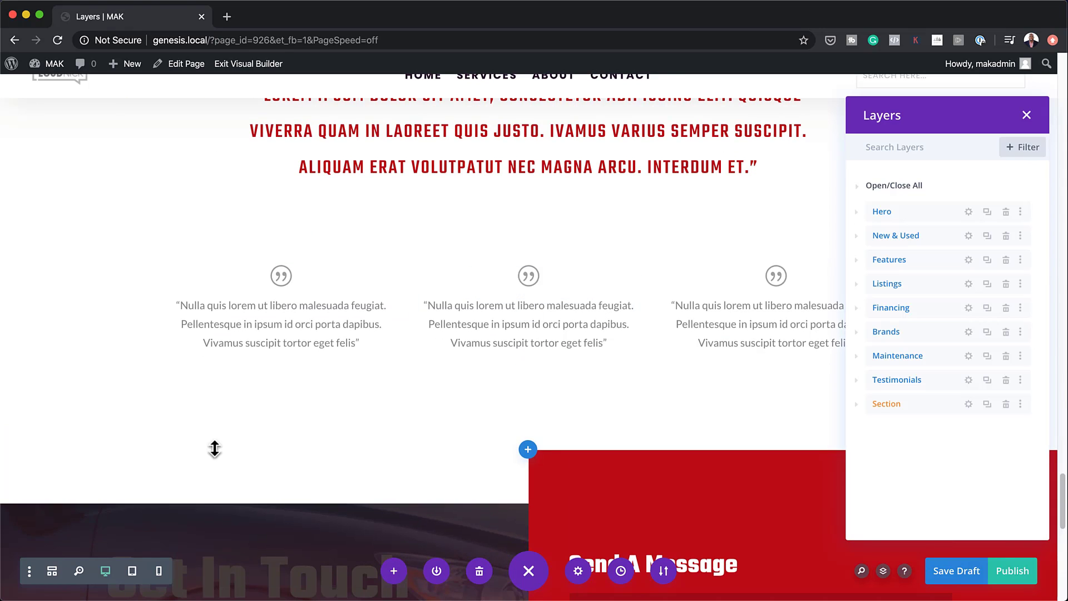
{"action": "mouse_move", "coordinate": [14, 415]}
{"action": "left_mouse_down"}
{"action": "mouse_move", "coordinate": [11, 184]}
{"action": "mouse_move", "coordinate": [74, 80]}
{"action": "mouse_move", "coordinate": [70, 103]}
{"action": "mouse_move", "coordinate": [33, 120]}
{"action": "mouse_move", "coordinate": [4, 96]}
{"action": "mouse_move", "coordinate": [9, 126]}
{"action": "mouse_move", "coordinate": [39, 111]}
{"action": "mouse_move", "coordinate": [47, 122]}
{"action": "mouse_move", "coordinate": [50, 175]}
{"action": "mouse_move", "coordinate": [91, 173]}
{"action": "left_mouse_up"}
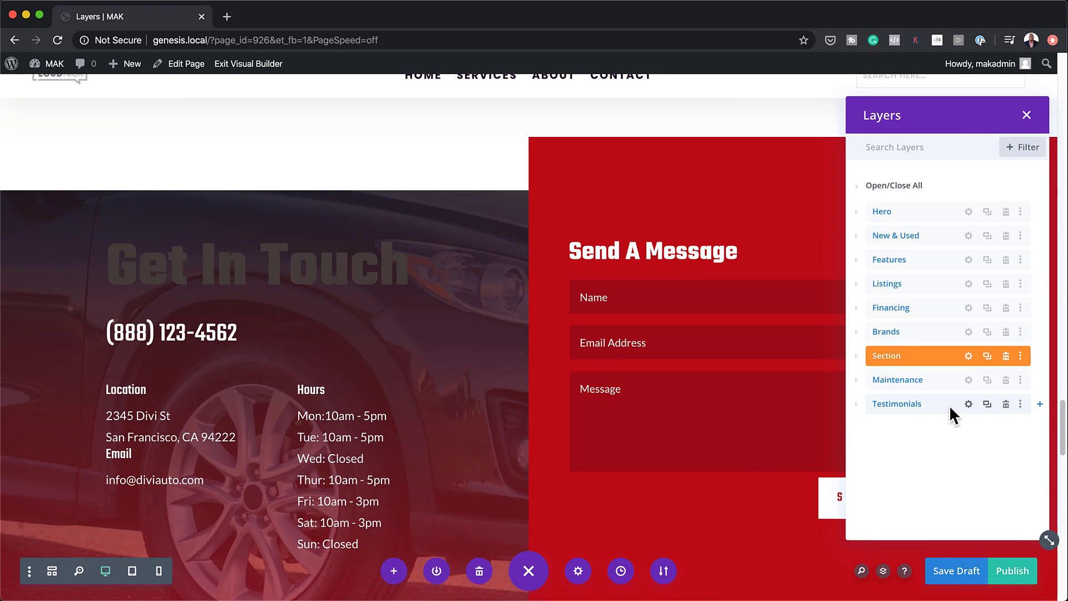
- Move the Testimonials section to the start of the page in Layers, and put Hero back above it
{"action": "left_click_drag", "start_coordinate": [947, 406], "coordinate": [927, 209]}
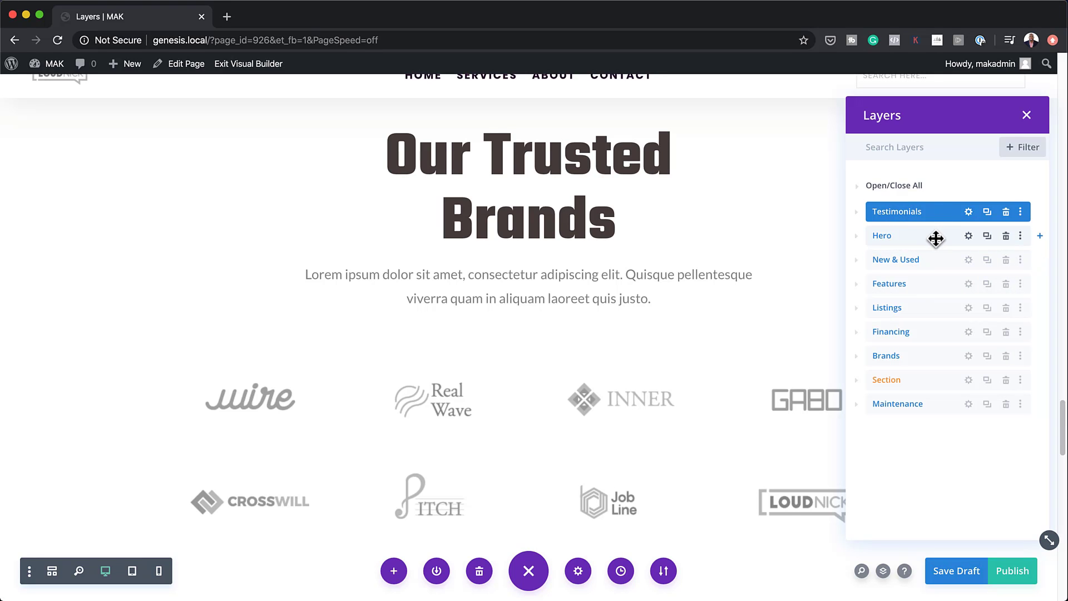
{"action": "scroll", "coordinate": [664, 259], "scroll_direction": "up", "scroll_amount": 20}
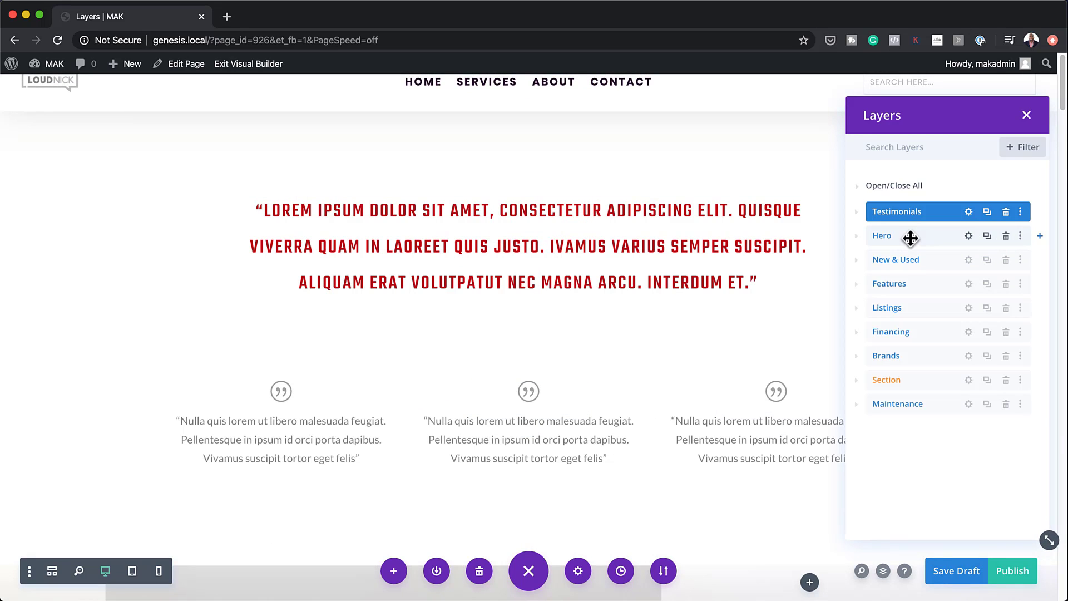
{"action": "left_click_drag", "start_coordinate": [911, 239], "coordinate": [908, 206]}
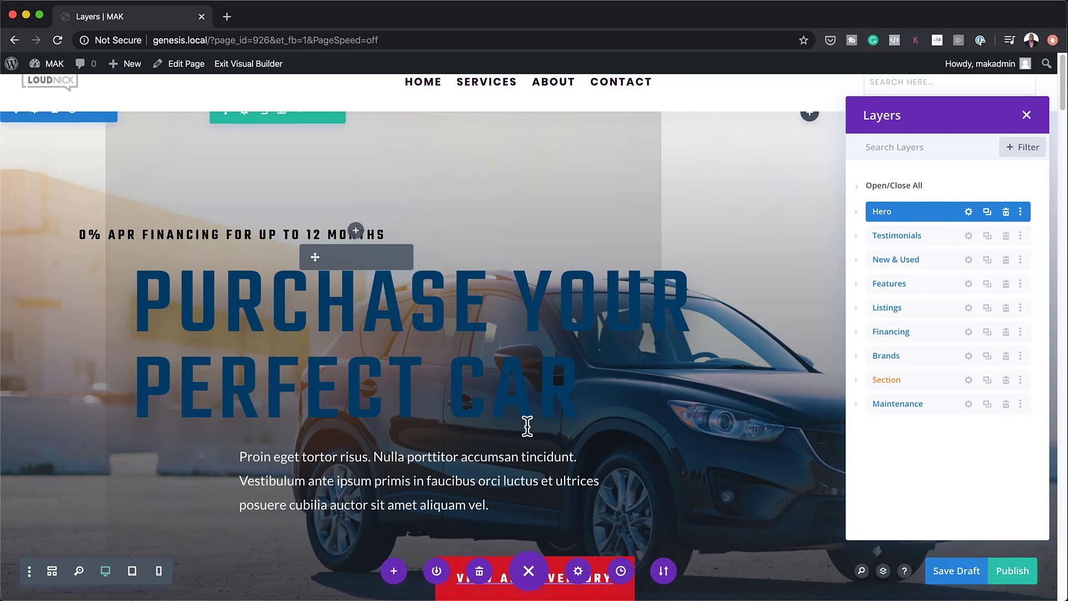
- Delete the Testimonials section from the page through its entry in Layers
{"action": "scroll", "coordinate": [660, 449], "scroll_direction": "down", "scroll_amount": 4}
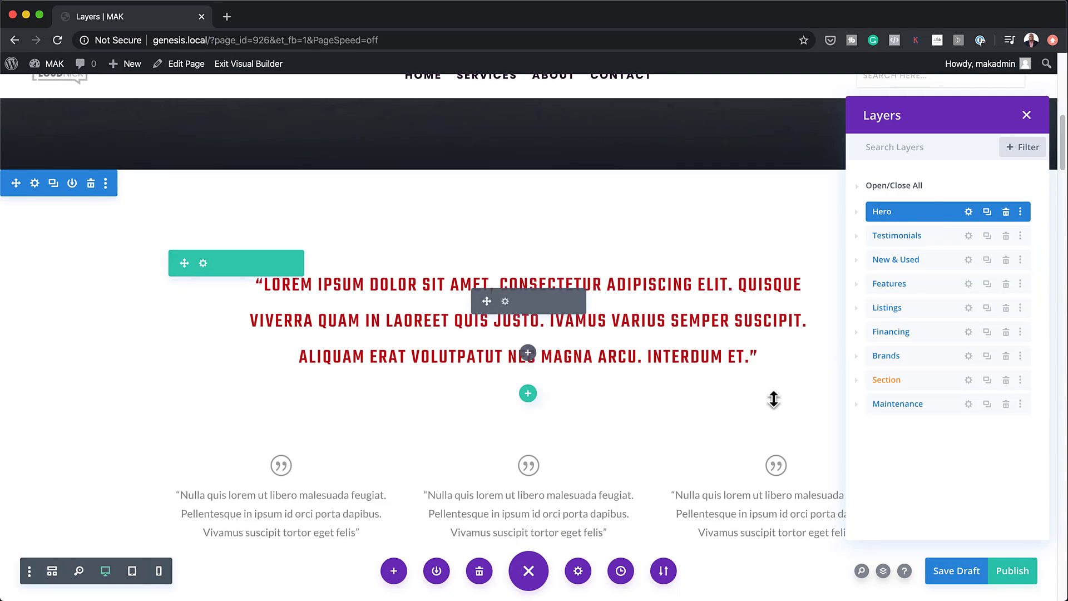
{"action": "scroll", "coordinate": [768, 412], "scroll_direction": "down", "scroll_amount": 3}
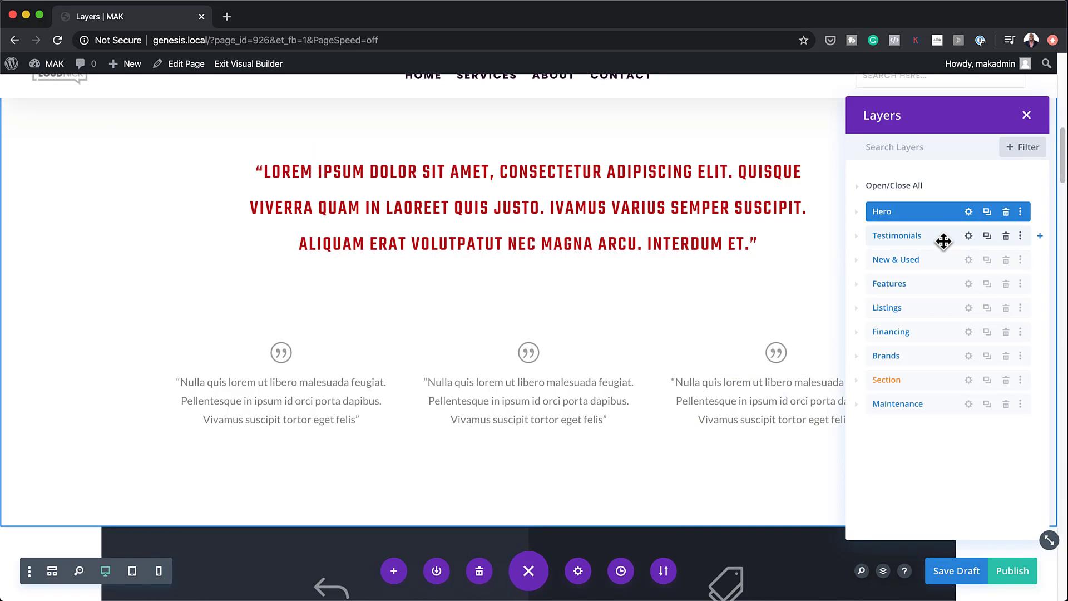
{"action": "left_click", "coordinate": [1006, 236]}
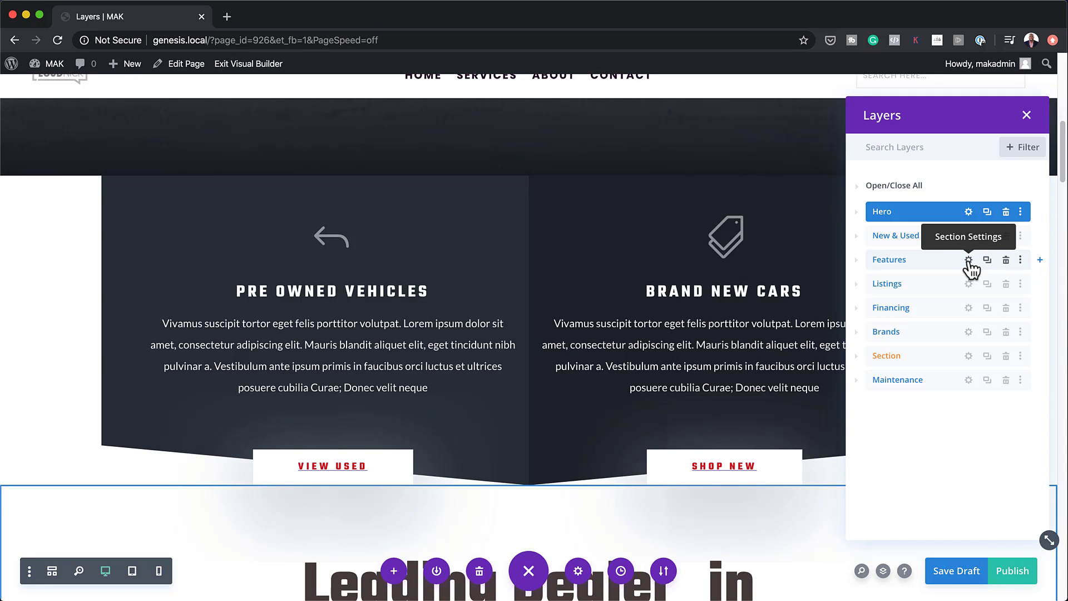
- Open the Features section's settings from Layers, review its background image options, and close the settings
{"action": "left_click", "coordinate": [968, 260]}
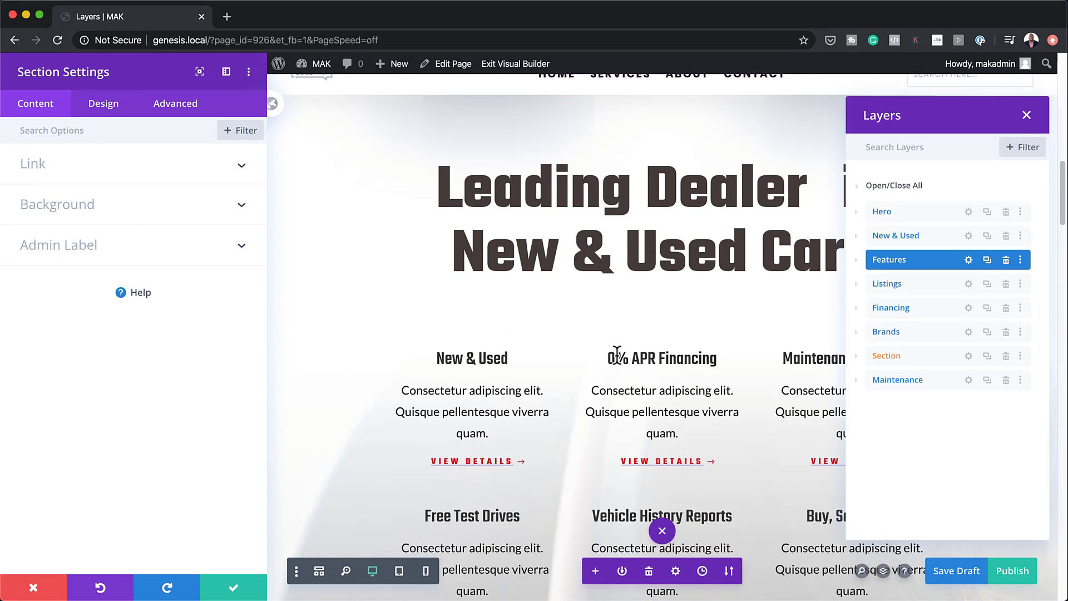
{"action": "scroll", "coordinate": [617, 355], "scroll_direction": "down", "scroll_amount": 5}
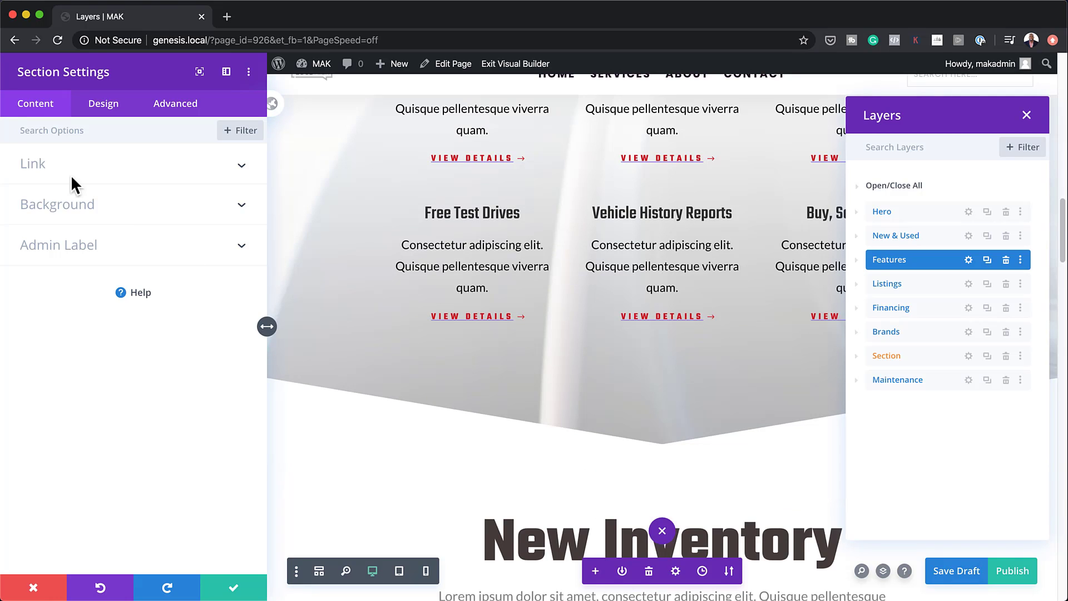
{"action": "left_click", "coordinate": [72, 205]}
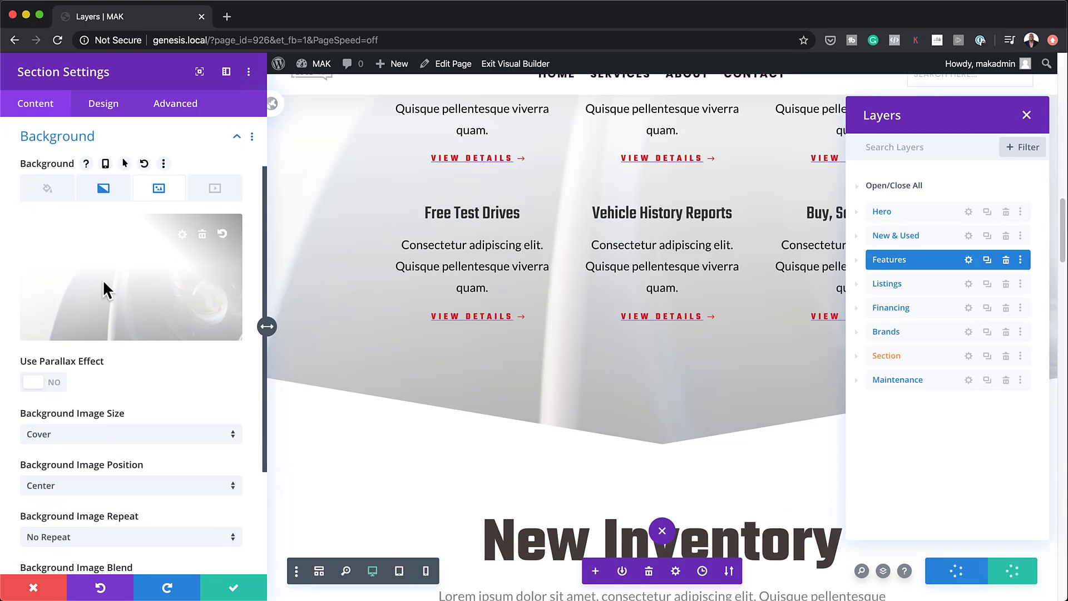
{"action": "scroll", "coordinate": [163, 503], "scroll_direction": "down", "scroll_amount": 3}
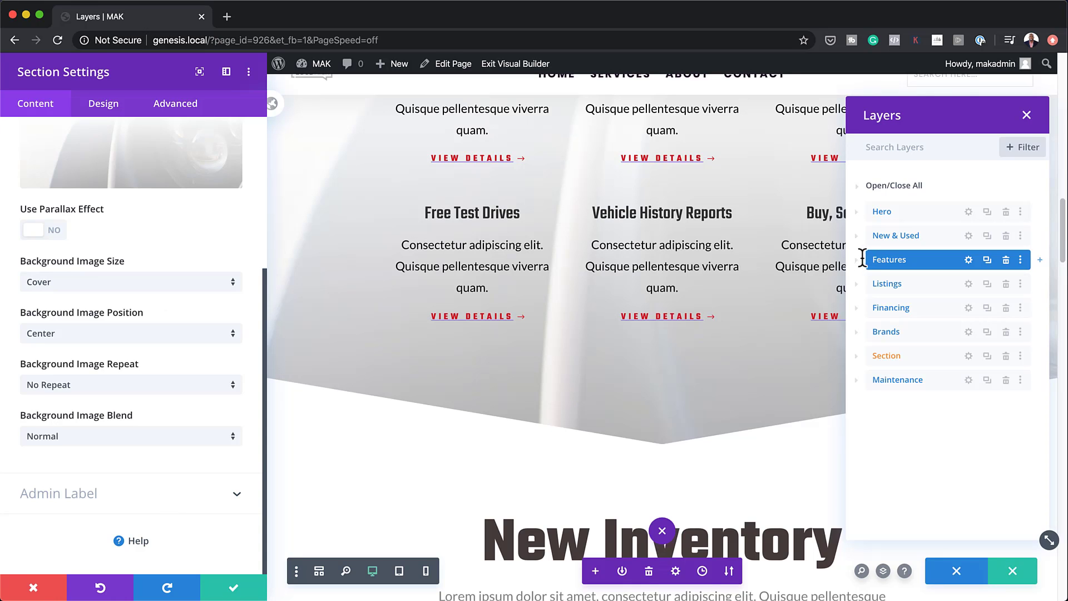
{"action": "left_click", "coordinate": [225, 588]}
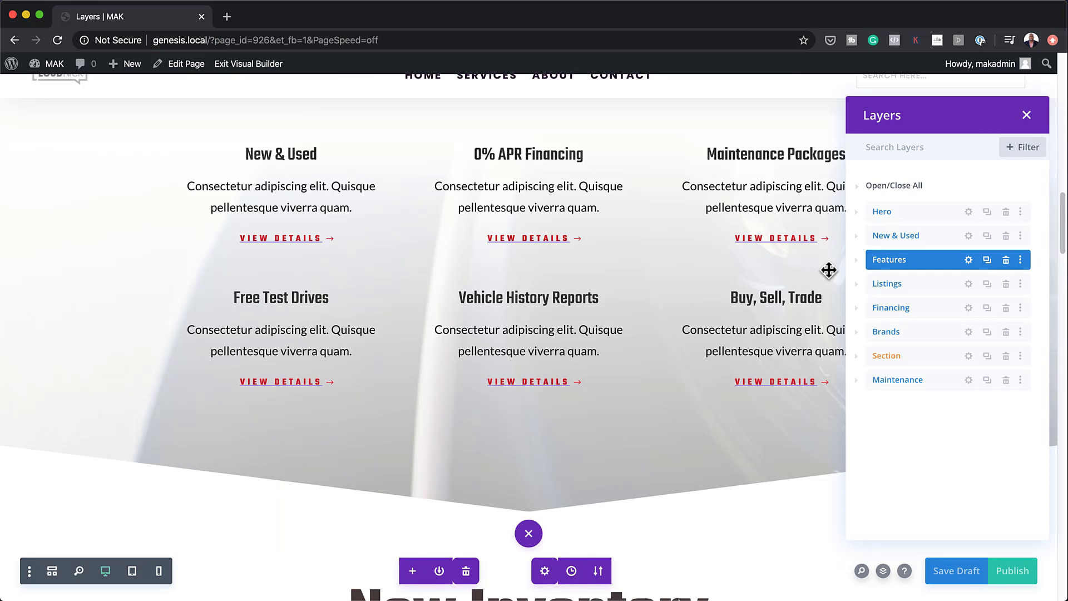
- Expand the Features layer down to its first row's text module and open that module's settings
{"action": "left_click", "coordinate": [858, 260]}
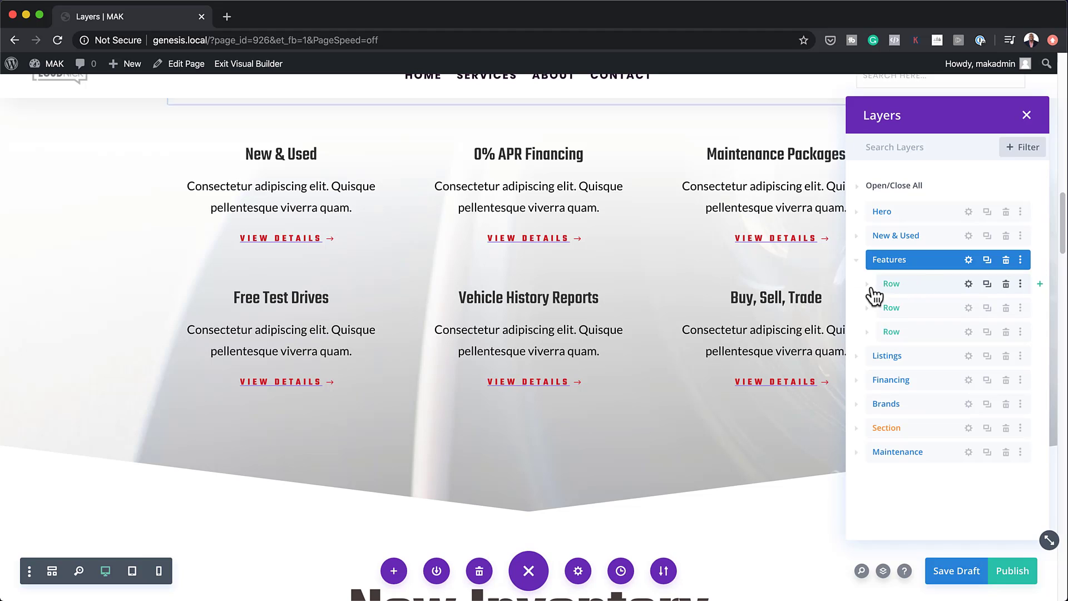
{"action": "left_click", "coordinate": [865, 284]}
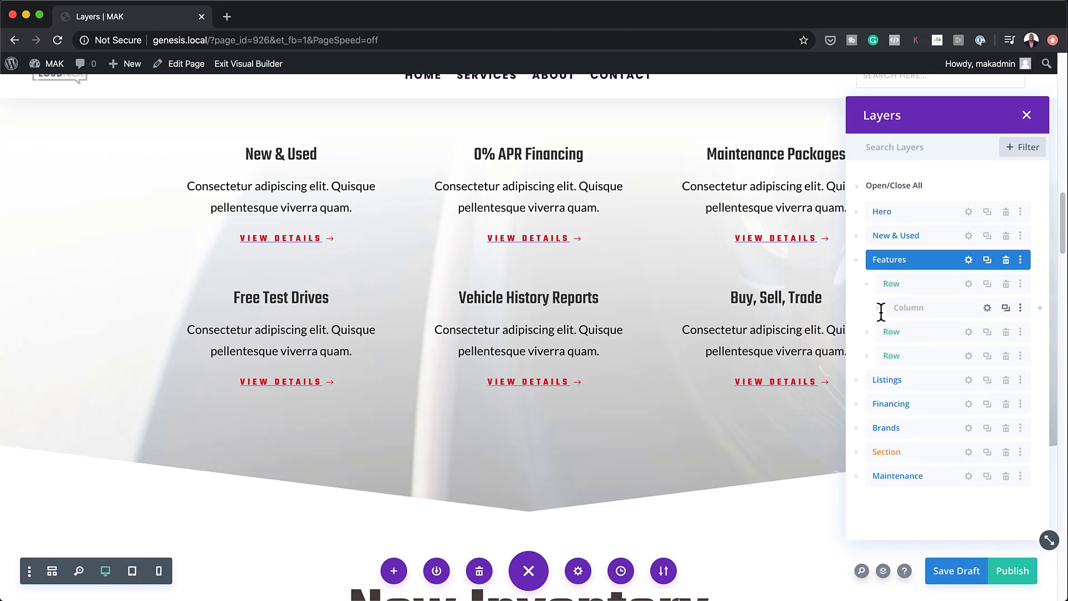
{"action": "left_click", "coordinate": [879, 308]}
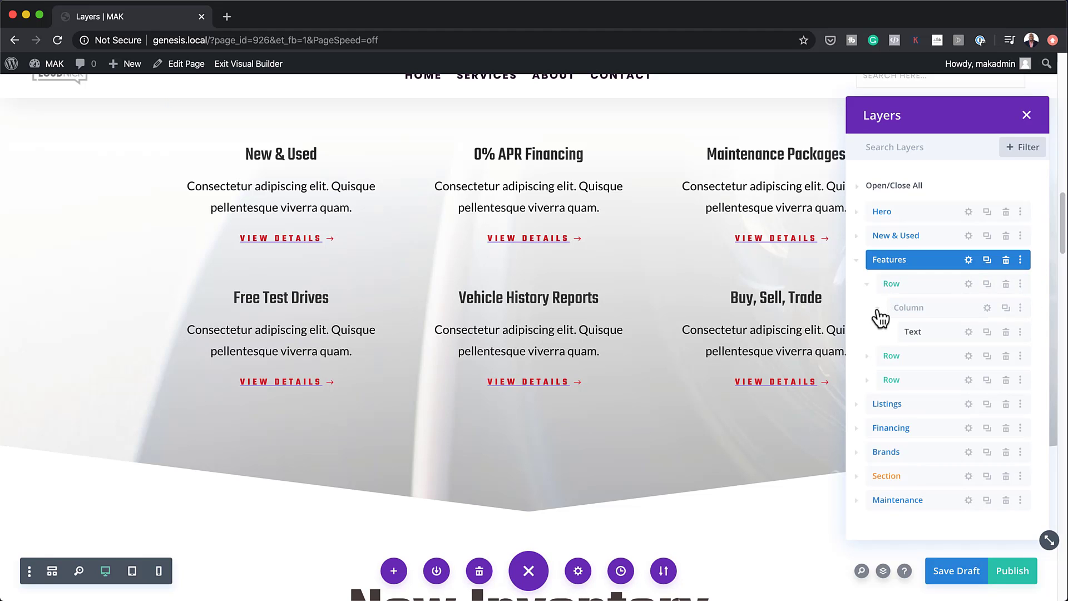
{"action": "left_click", "coordinate": [969, 333]}
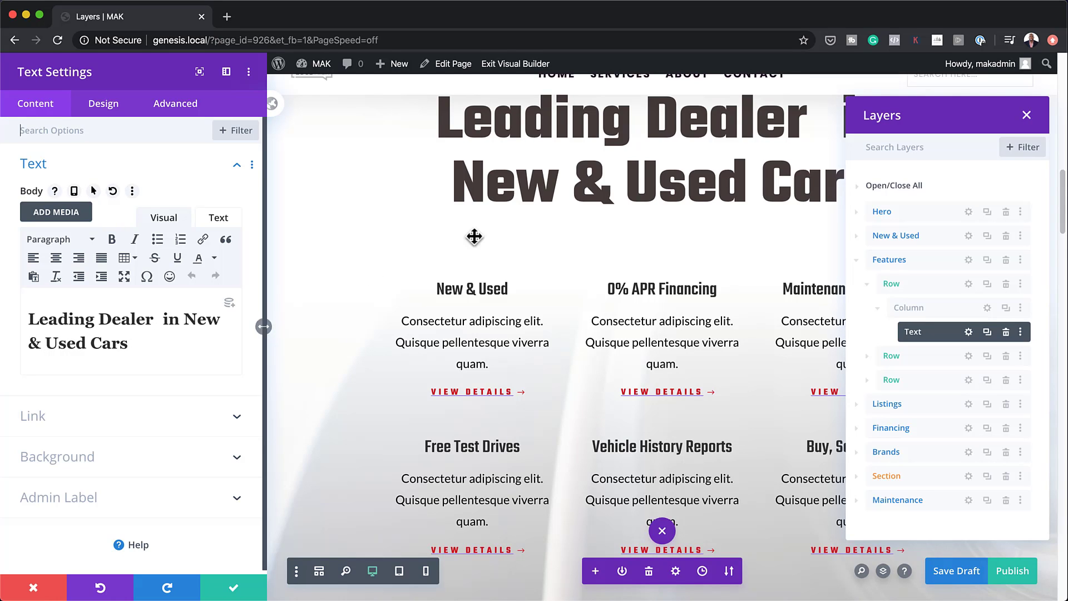
- Duplicate the Features heading text module in Layers, and delete one of the two copies
{"action": "left_click", "coordinate": [987, 333]}
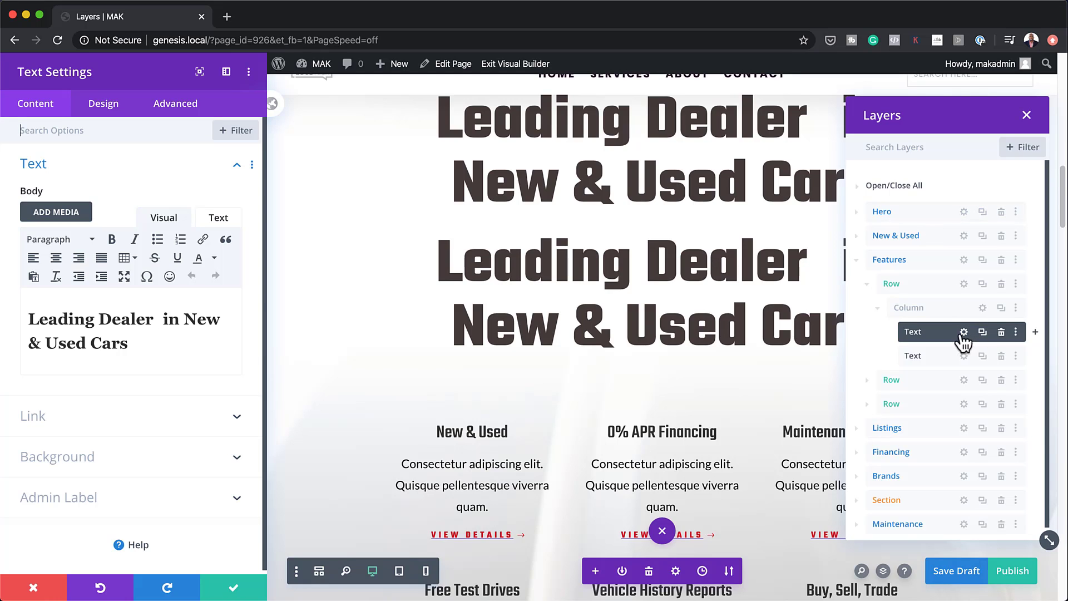
{"action": "left_click", "coordinate": [1002, 336]}
{"action": "left_click", "coordinate": [1005, 340]}
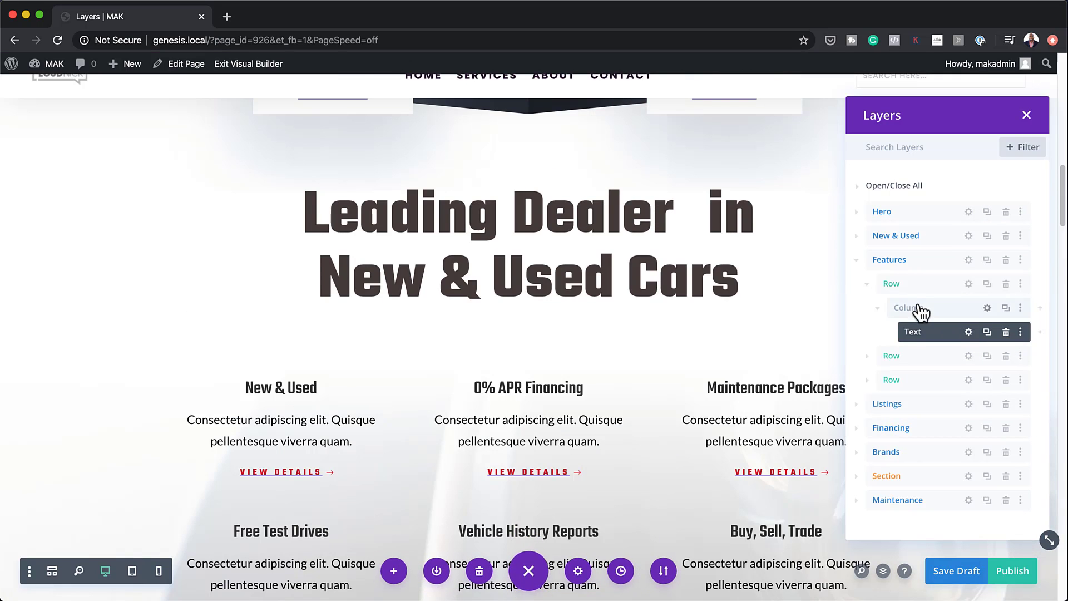
- Show the further options available for the Features text module in Layers, dismiss them, and collapse the Features layer
{"action": "right_click", "coordinate": [934, 334]}
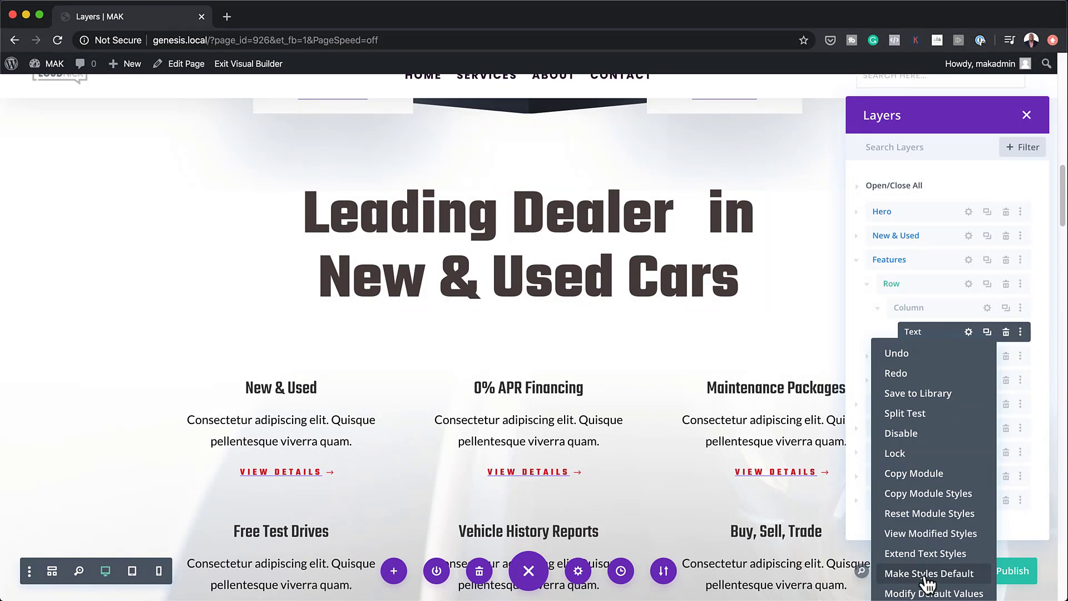
{"action": "left_click", "coordinate": [941, 117]}
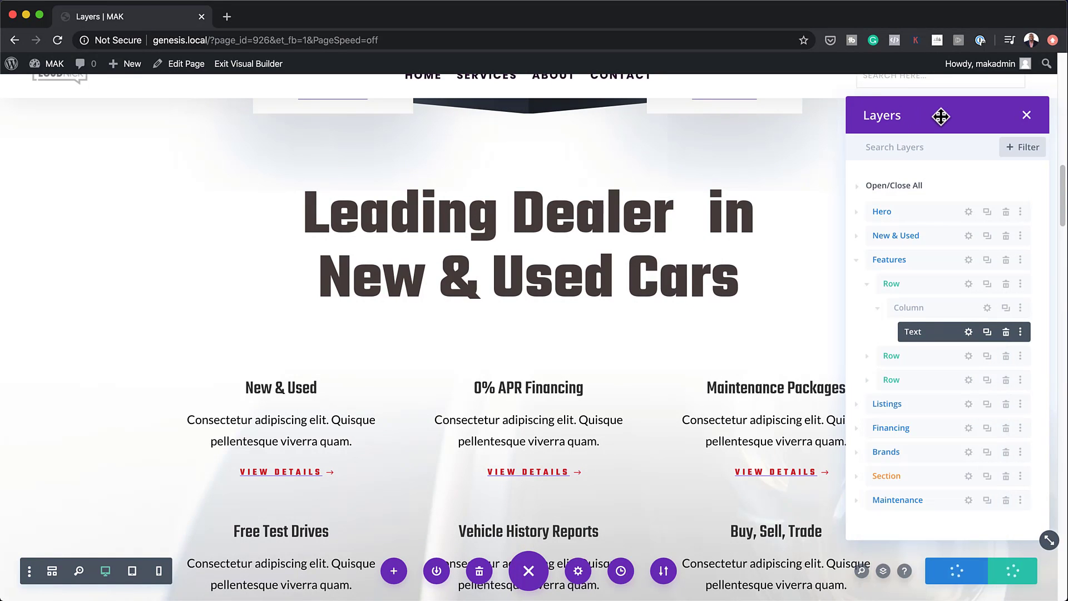
{"action": "left_click", "coordinate": [867, 285]}
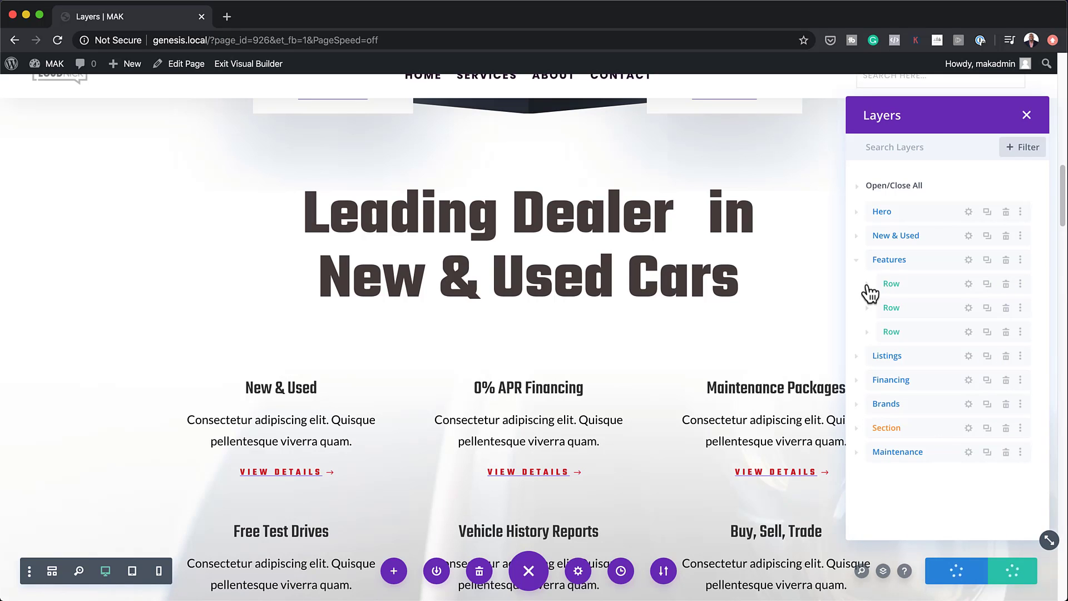
{"action": "left_click", "coordinate": [858, 261]}
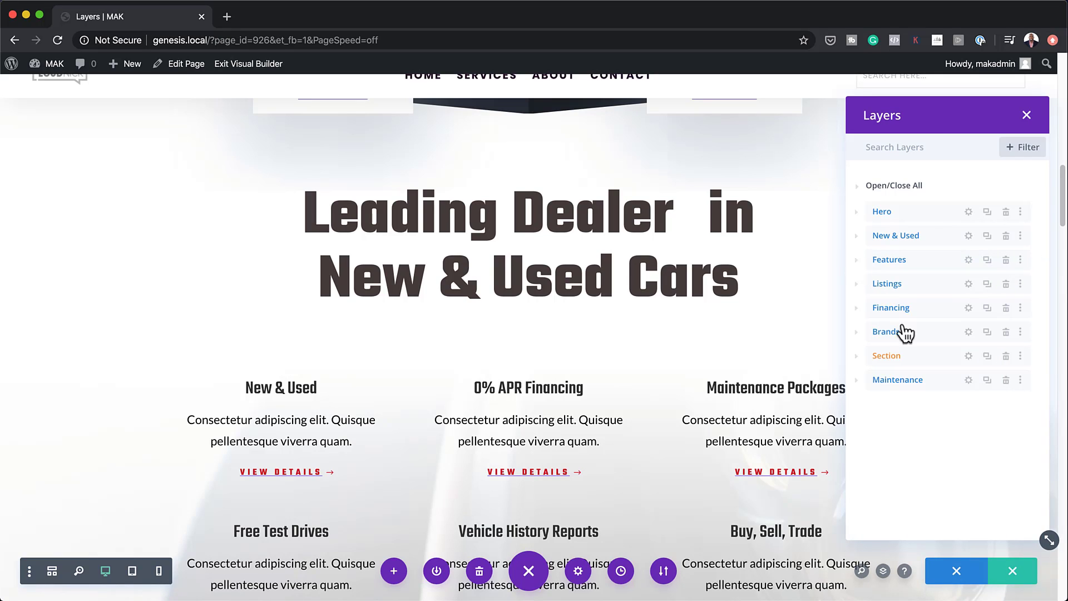
- Delete the orange section between Brands and Maintenance, and jump to the Maintenance and Hero sections through Layers
{"action": "left_click", "coordinate": [1007, 358]}
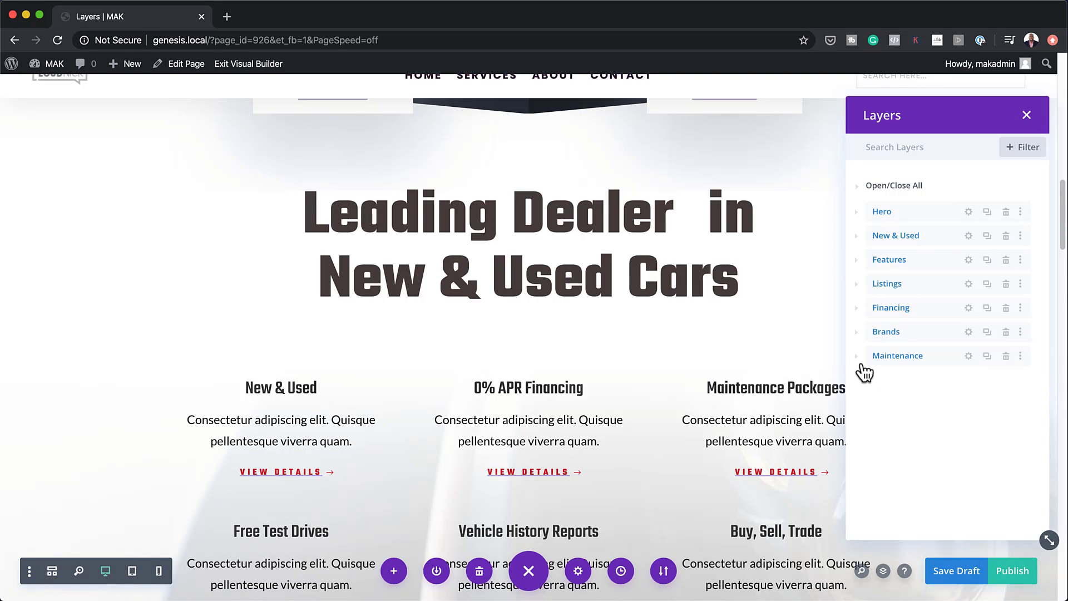
{"action": "left_click", "coordinate": [912, 359]}
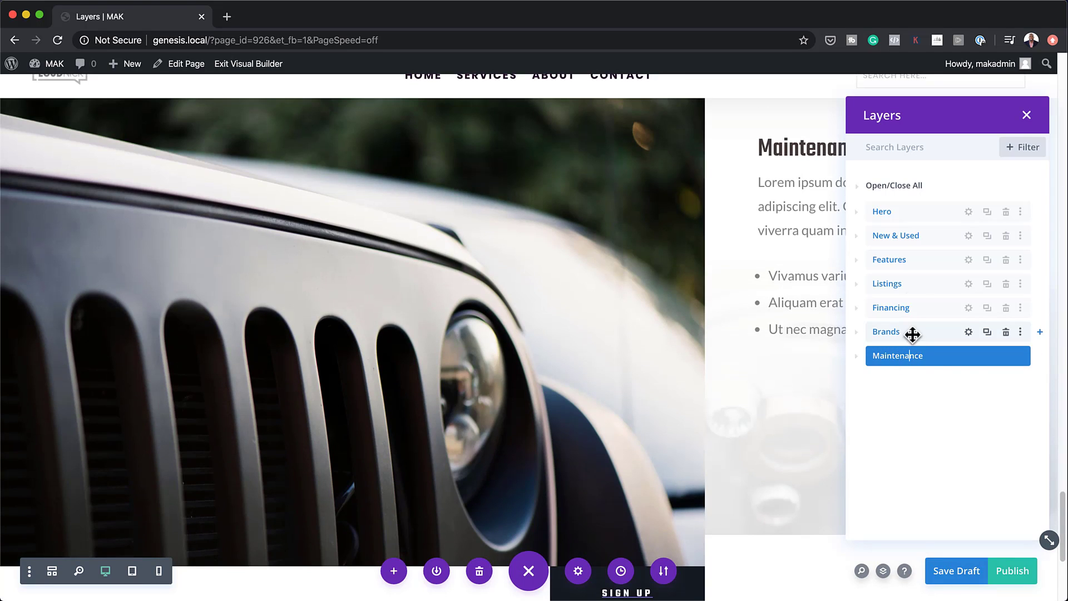
{"action": "left_click", "coordinate": [919, 212]}
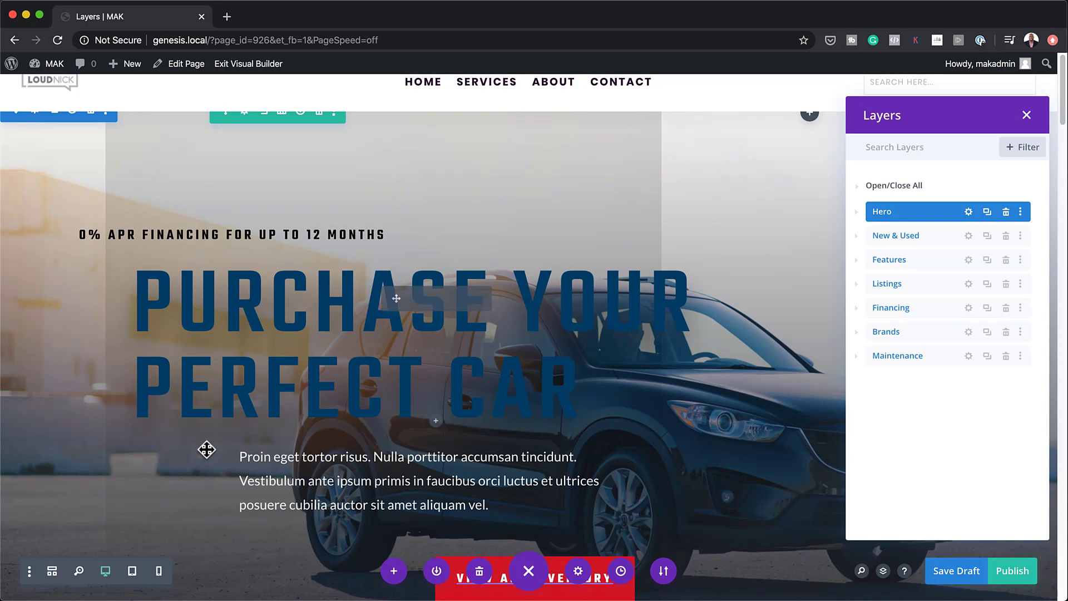
- View the page in wireframe mode, open the Hero section's settings there, return to desktop view and close the settings
{"action": "left_click", "coordinate": [52, 572]}
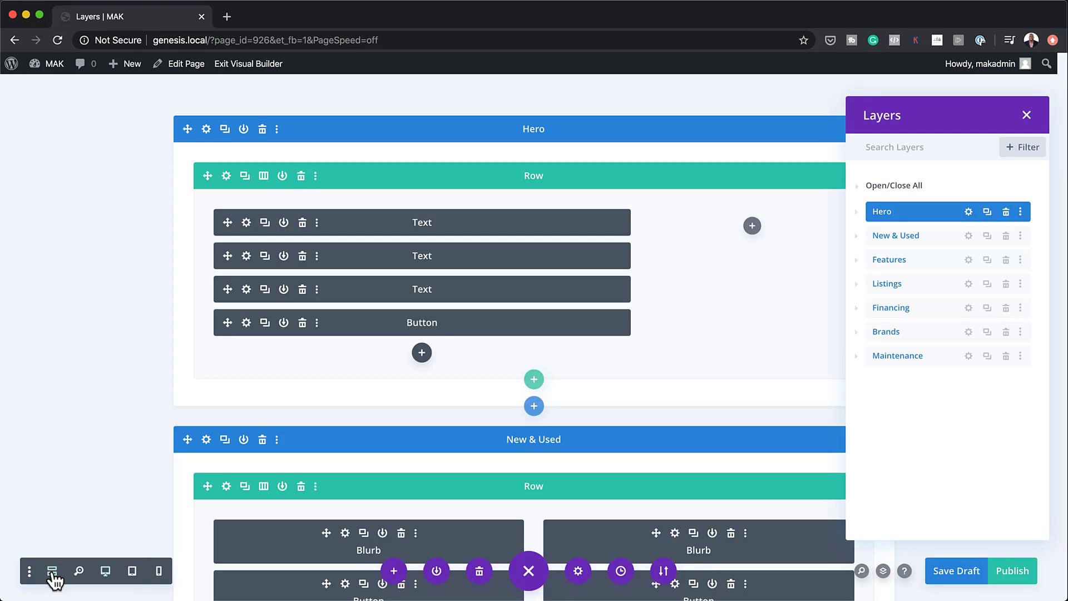
{"action": "left_click", "coordinate": [201, 129]}
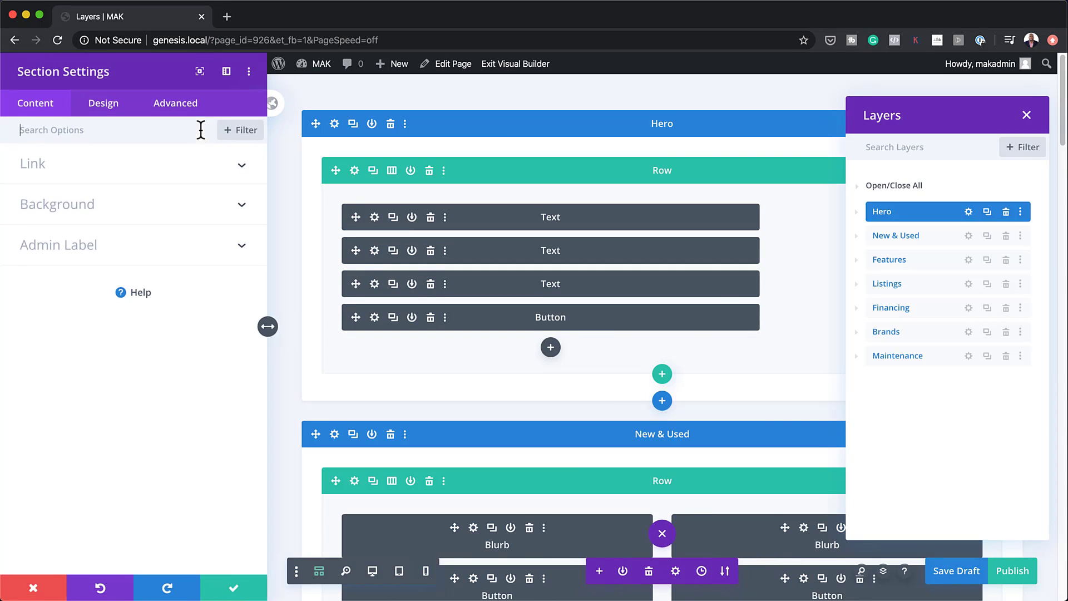
{"action": "left_click", "coordinate": [372, 571]}
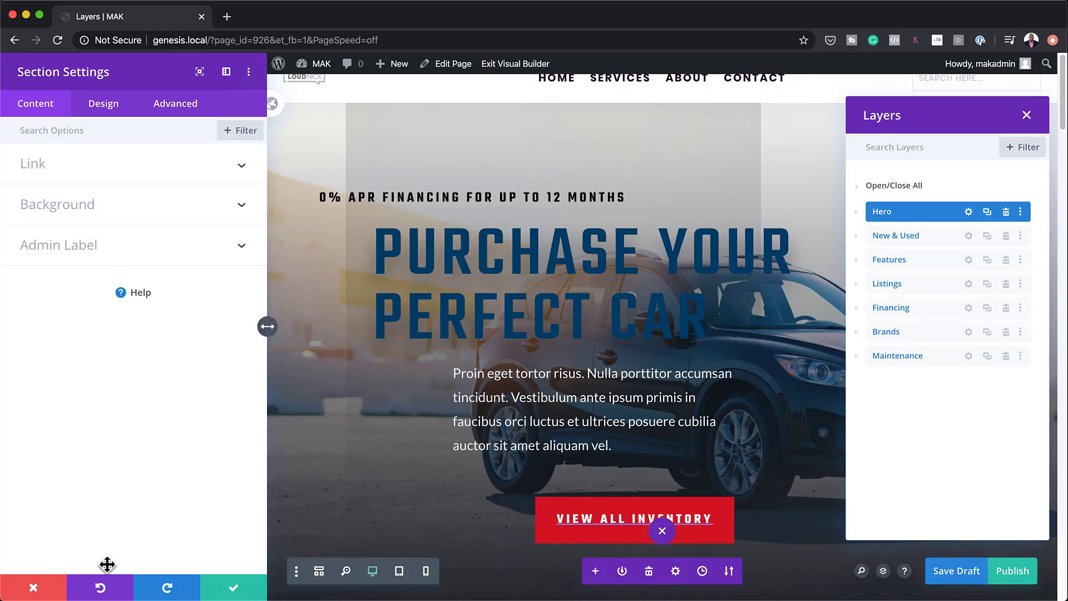
{"action": "left_click", "coordinate": [33, 587]}
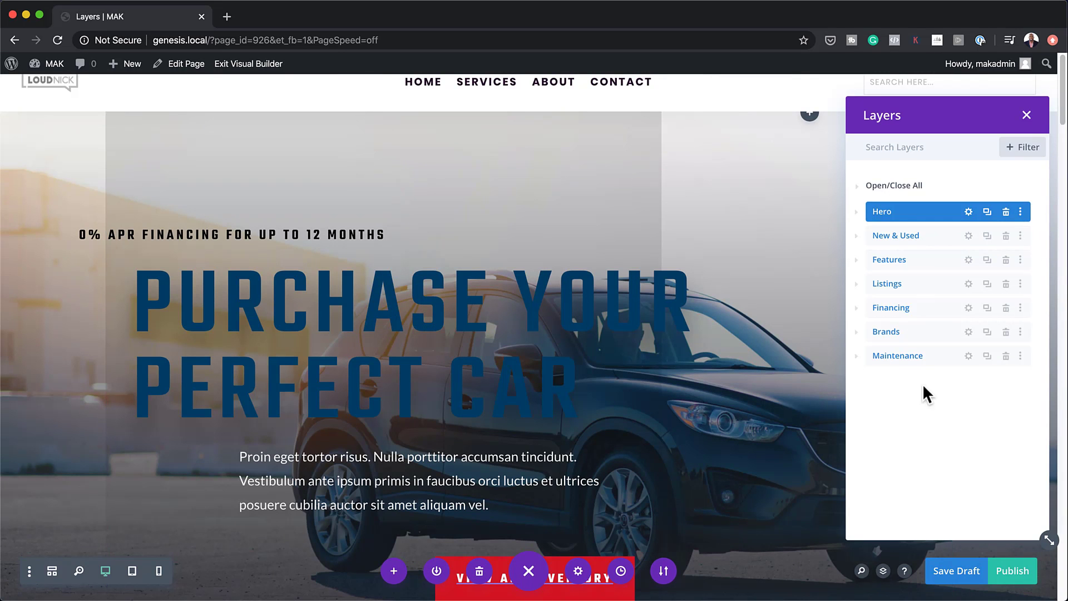
- Jump to the Maintenance section through Layers, and look through the page's other sections by hand for comparison
{"action": "left_click", "coordinate": [929, 356]}
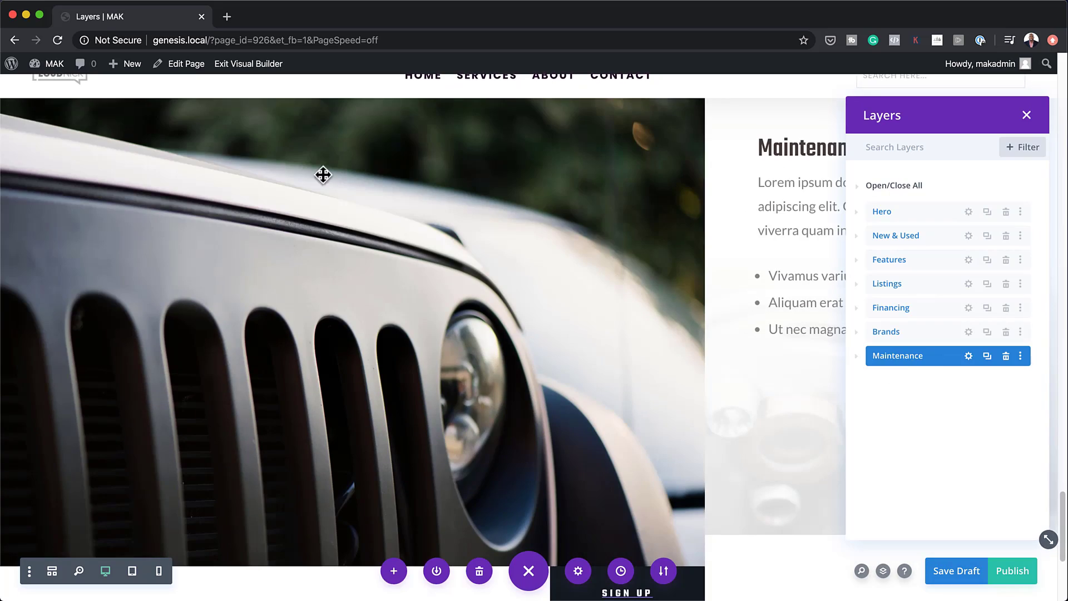
{"action": "scroll", "coordinate": [445, 250], "scroll_direction": "up", "scroll_amount": 20}
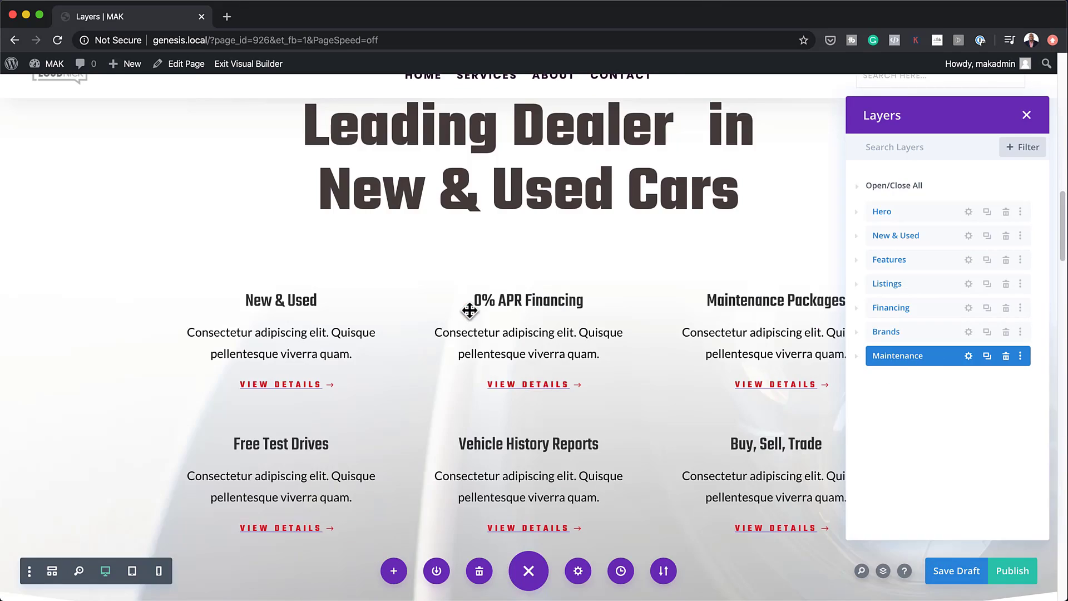
{"action": "scroll", "coordinate": [469, 310], "scroll_direction": "up", "scroll_amount": 3}
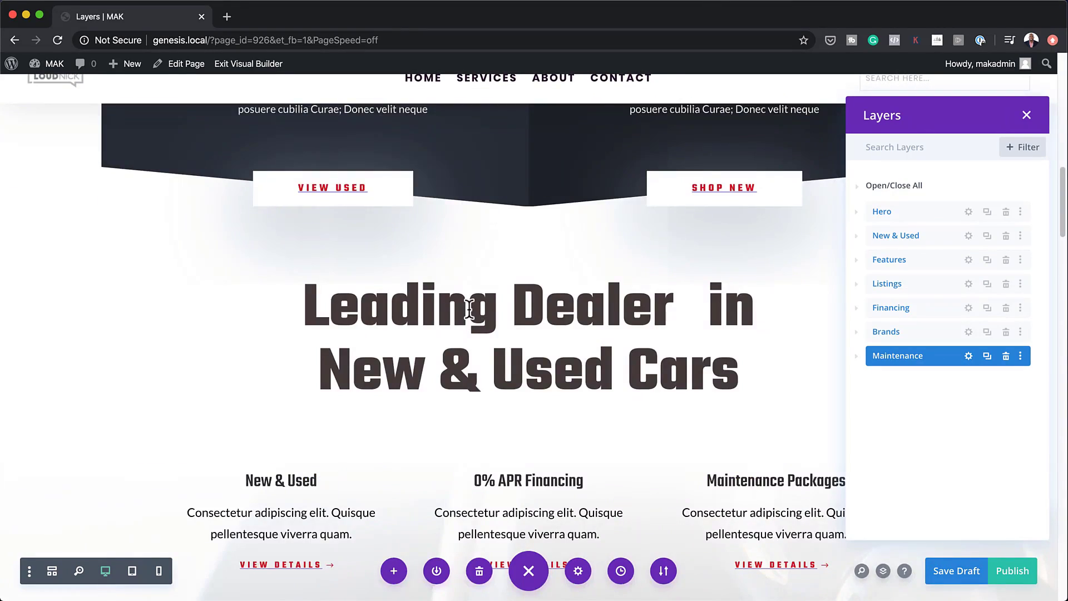
{"action": "scroll", "coordinate": [469, 309], "scroll_direction": "down", "scroll_amount": 10}
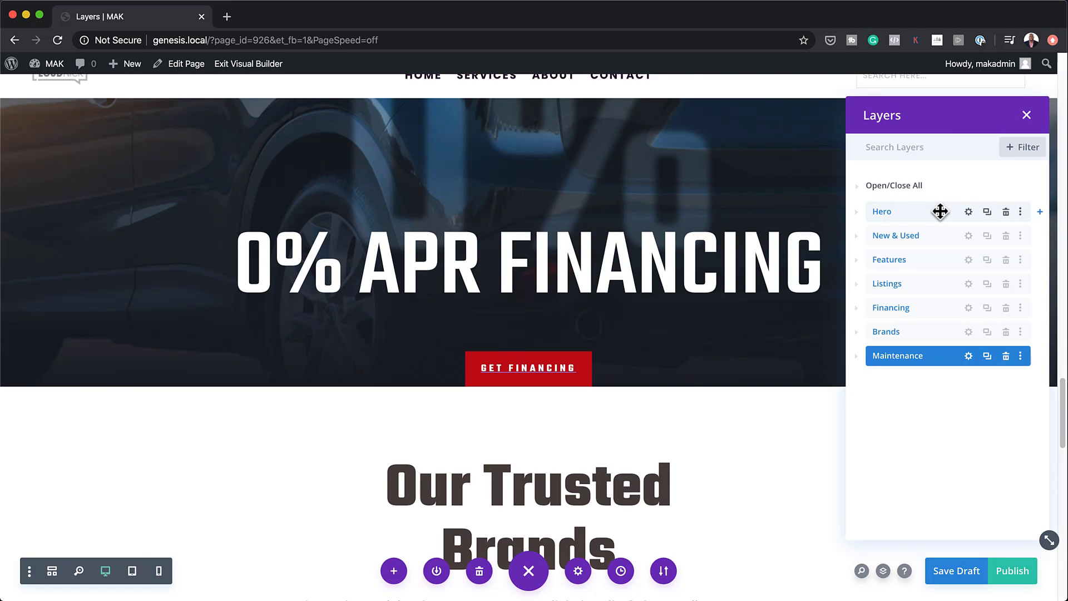
- Jump to the Hero section, expand its layer, and open the settings of its row
{"action": "left_click", "coordinate": [940, 211]}
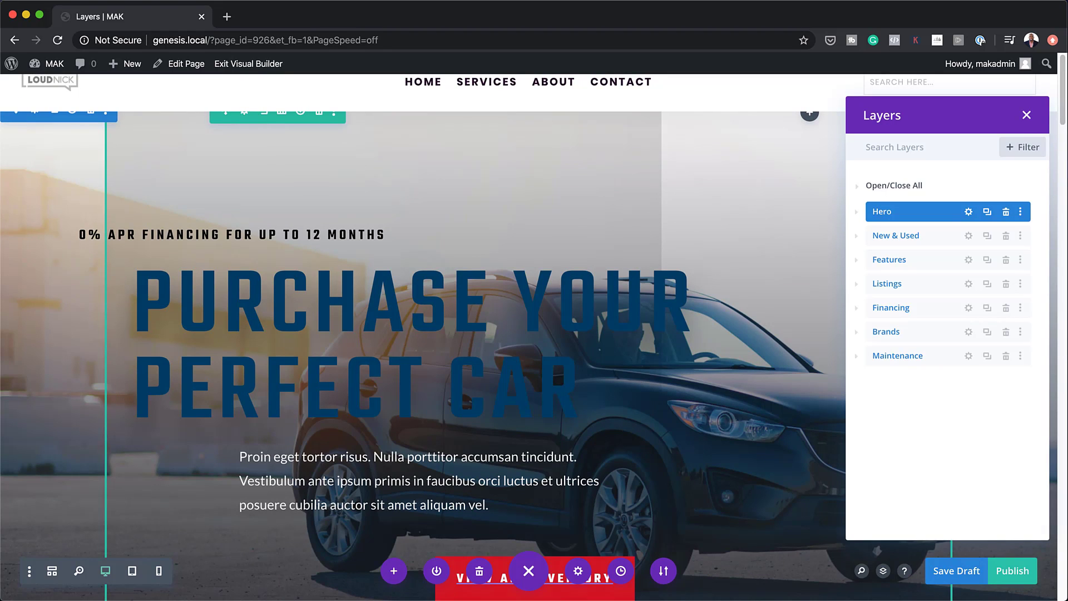
{"action": "left_click", "coordinate": [856, 213]}
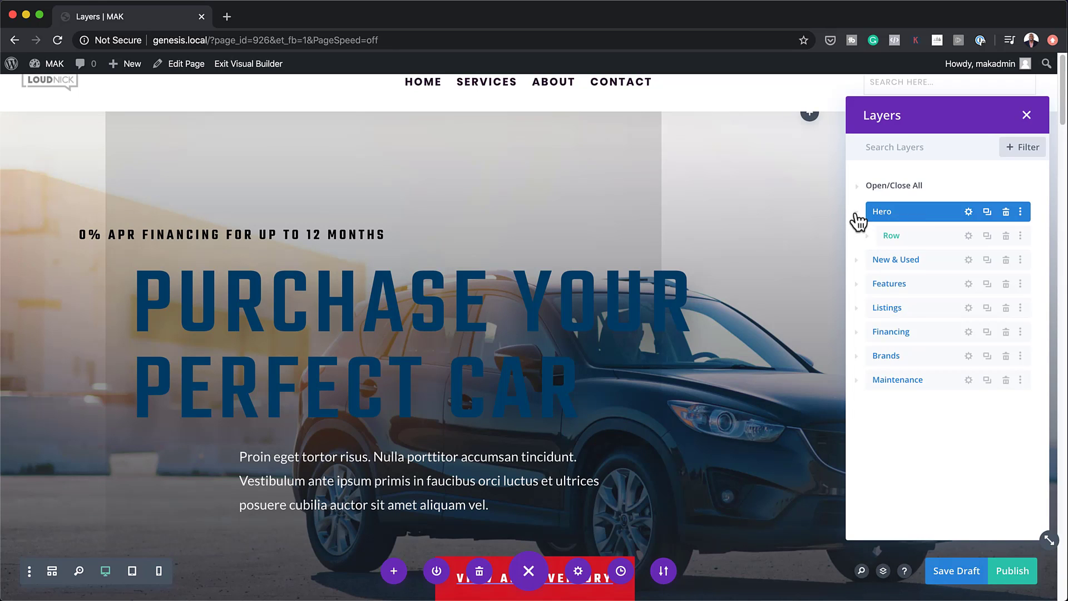
{"action": "left_click", "coordinate": [969, 236]}
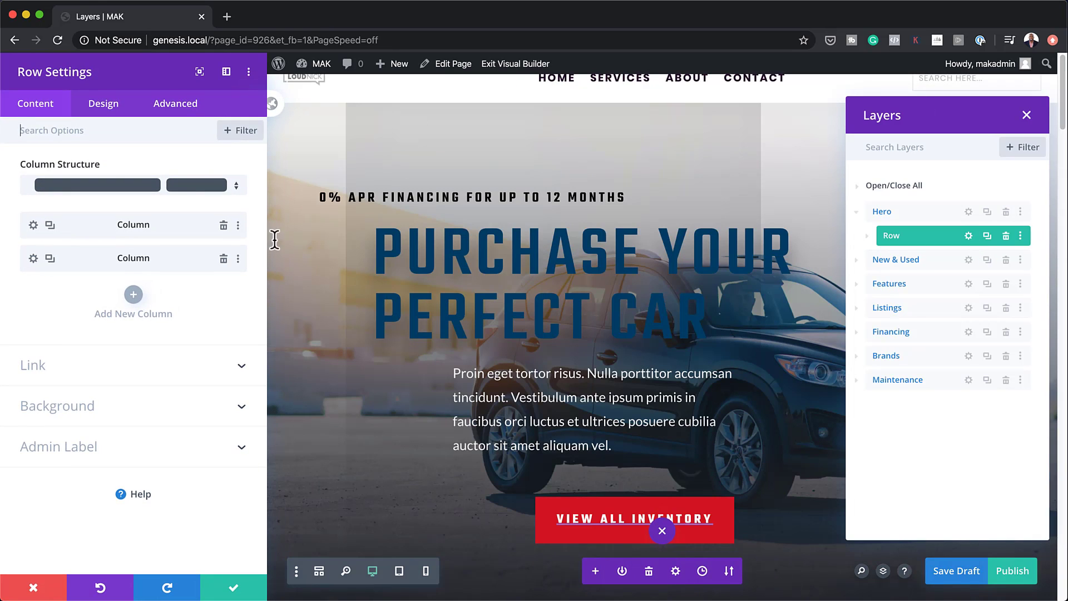
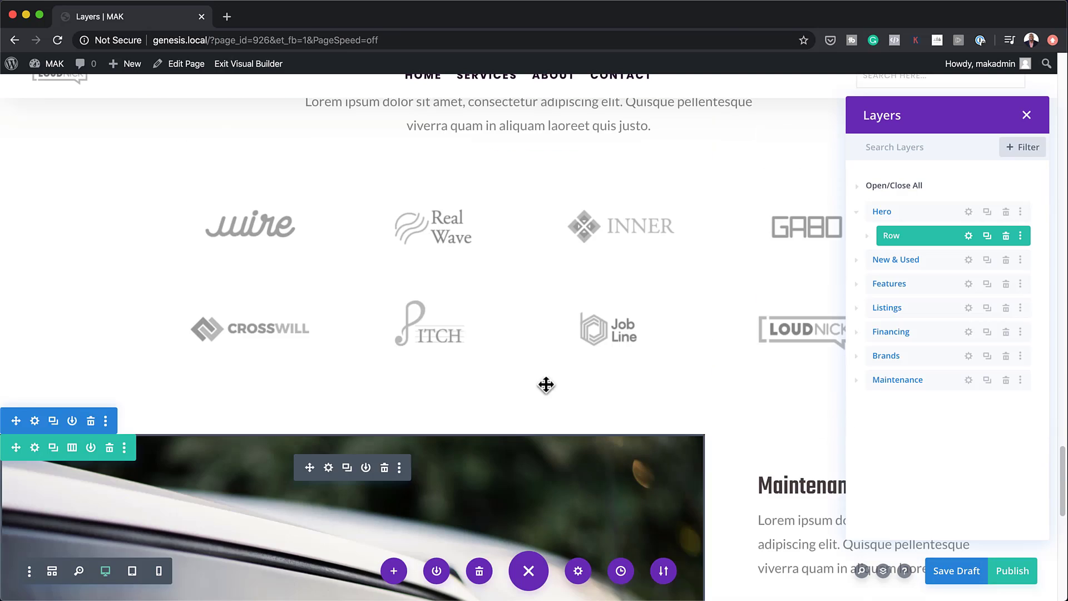
- Insert a regular section with a one-column row and an Email Optin module between Brands and Maintenance, keeping the module's default content
{"action": "left_click", "coordinate": [529, 440]}
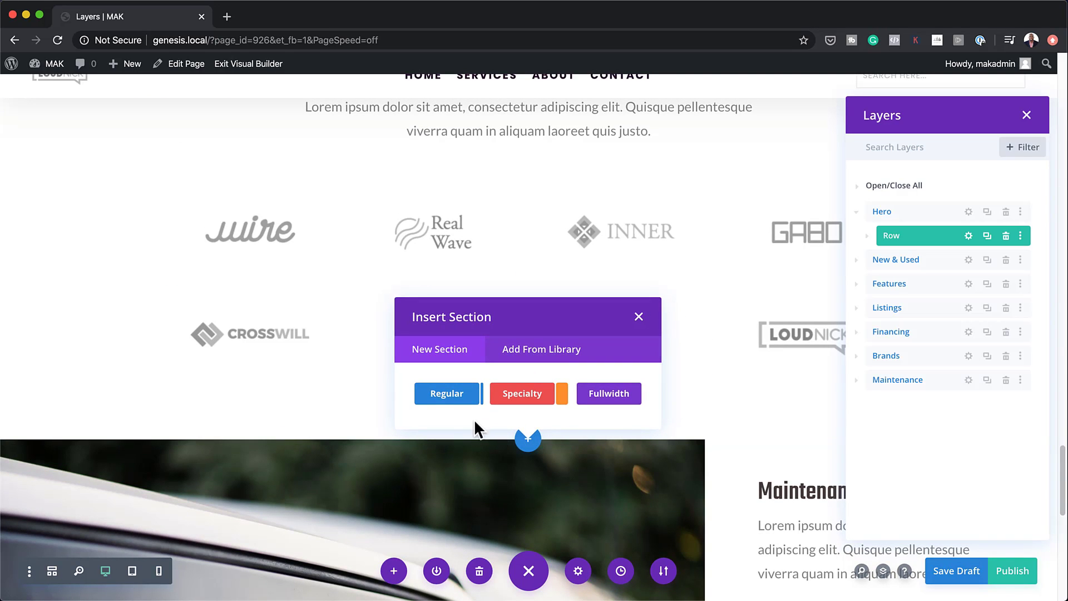
{"action": "left_click", "coordinate": [460, 396]}
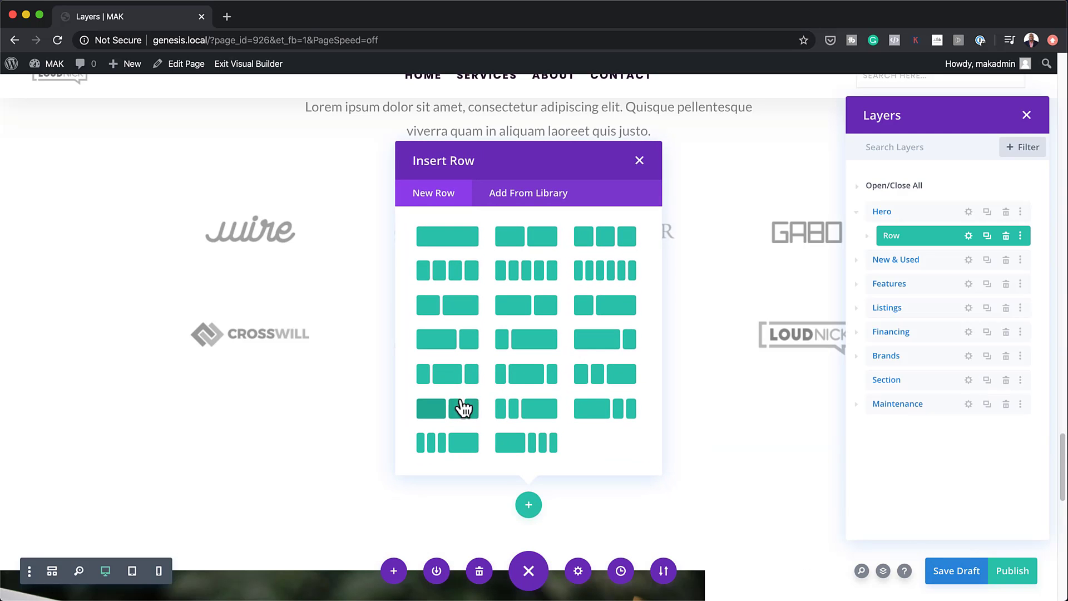
{"action": "left_click", "coordinate": [464, 238]}
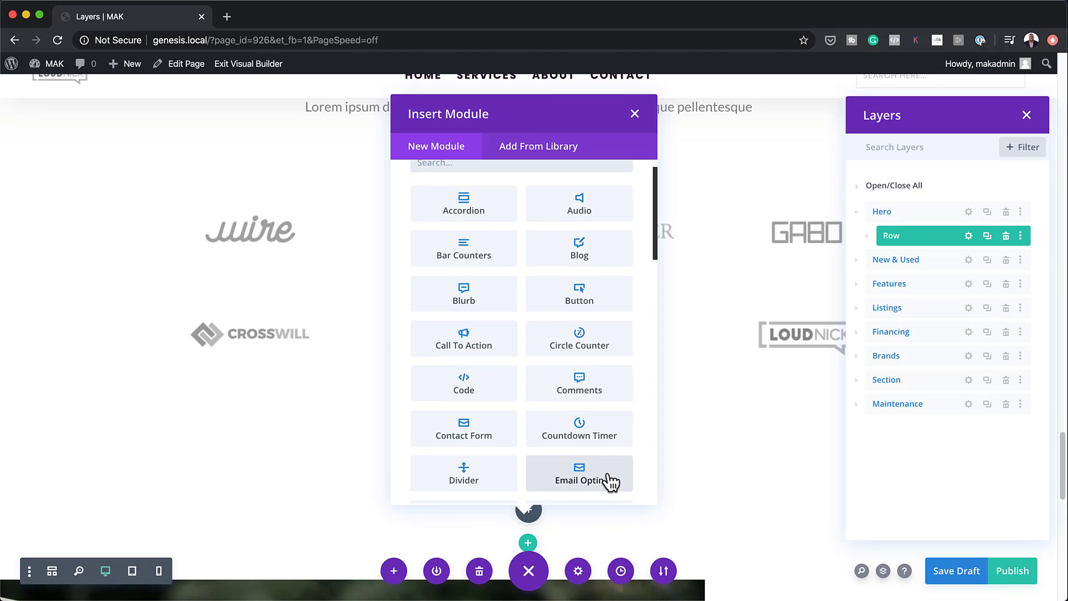
{"action": "left_click", "coordinate": [608, 475]}
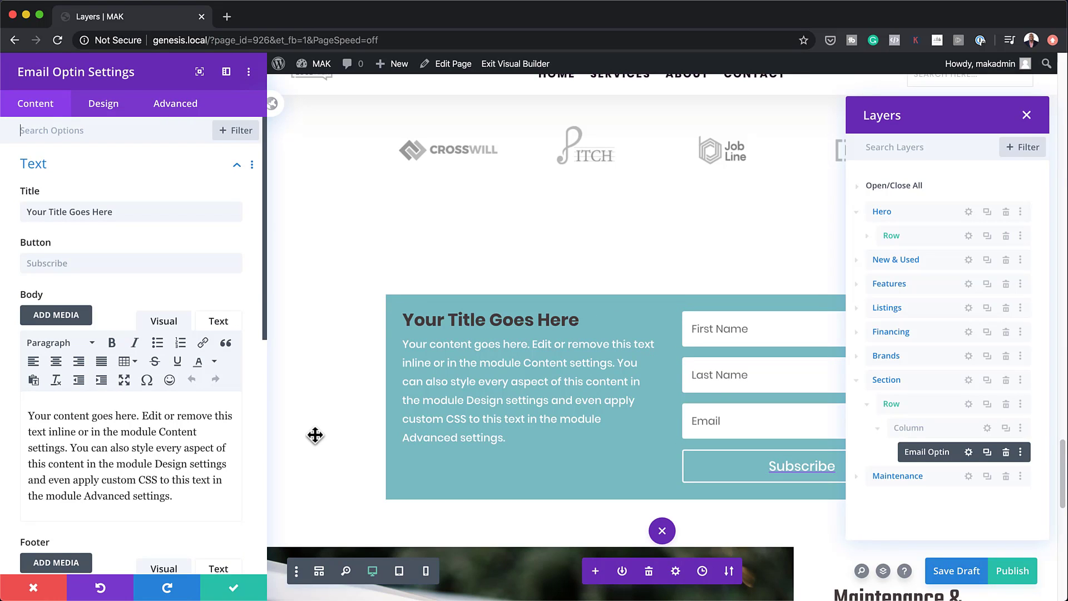
{"action": "left_click", "coordinate": [233, 588]}
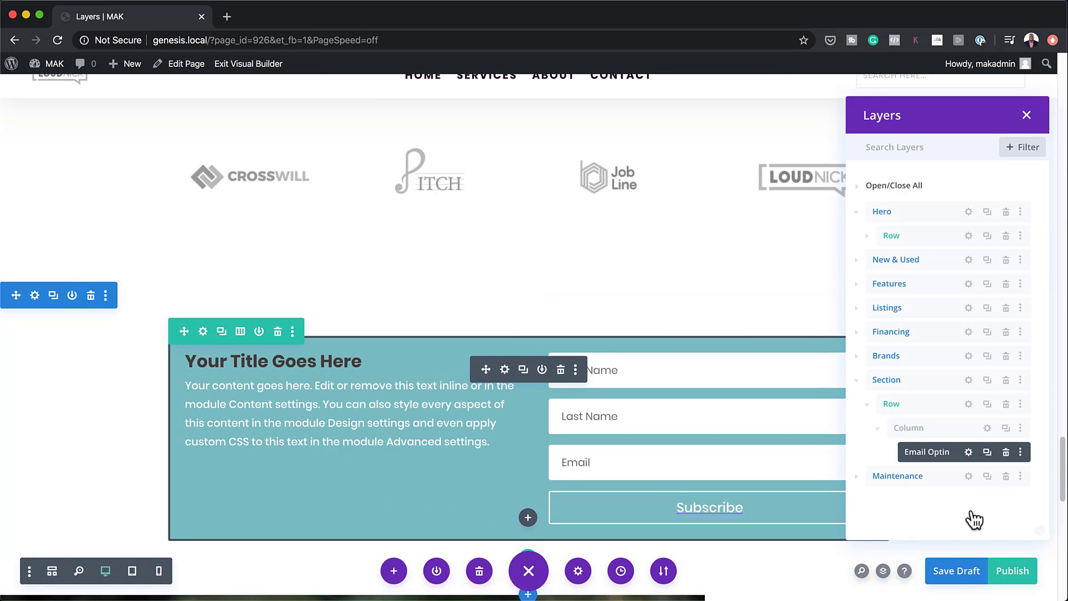
- Collapse the new email form section in Layers, move it above Hero to the start of the page, and save
{"action": "left_click", "coordinate": [867, 405]}
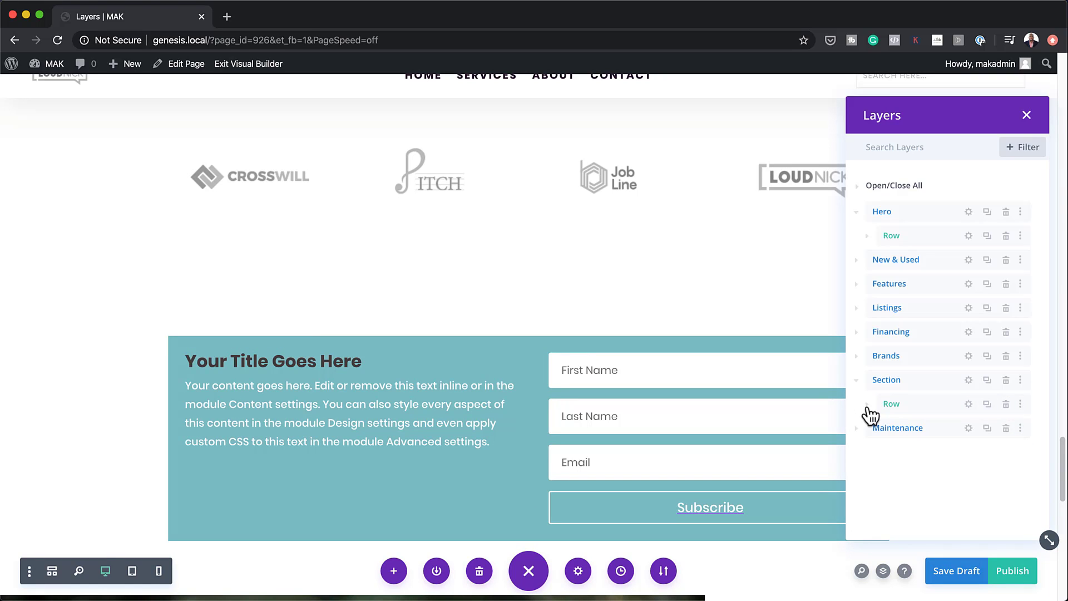
{"action": "left_click", "coordinate": [855, 381]}
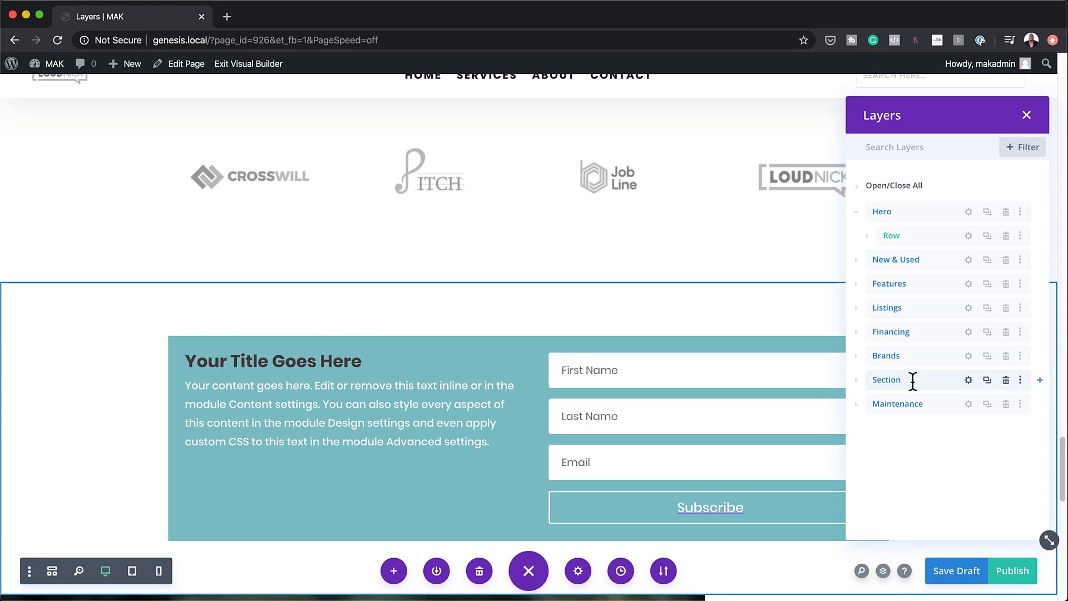
{"action": "left_click_drag", "start_coordinate": [925, 379], "coordinate": [921, 212]}
{"action": "left_click_drag", "start_coordinate": [832, 223], "coordinate": [912, 212]}
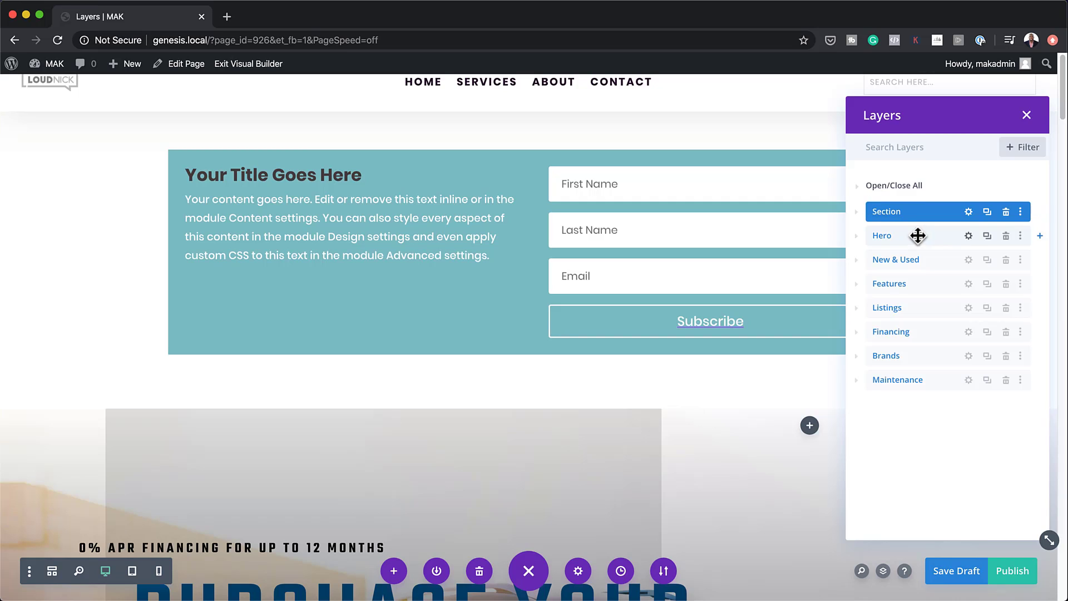
{"action": "key", "text": "super+s"}
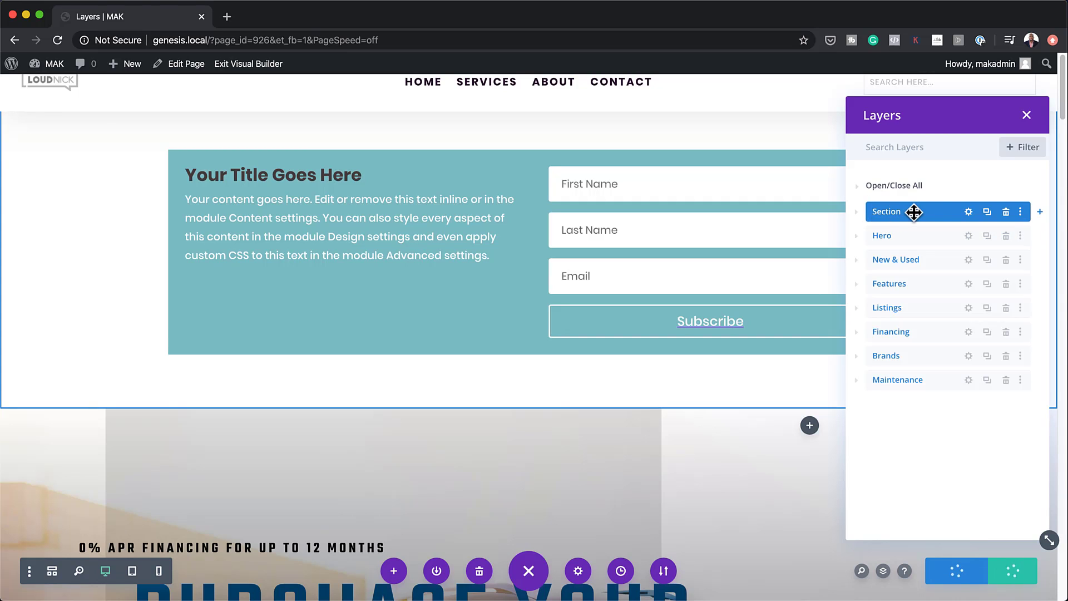
- Insert a regular section below the email form with a two-column row and a default Button module, and collapse its layer
{"action": "left_click", "coordinate": [528, 408]}
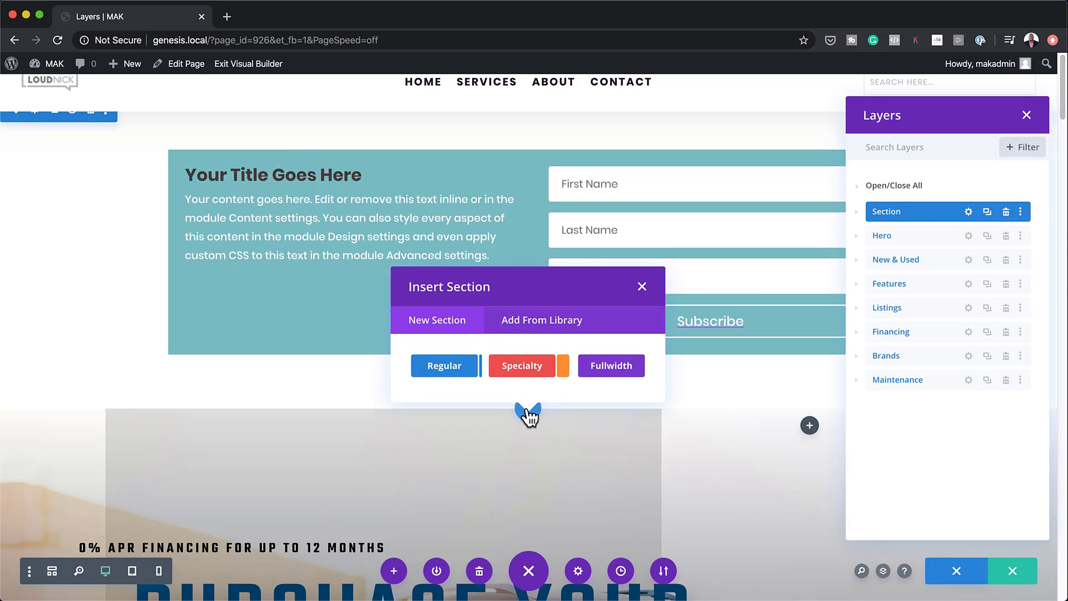
{"action": "left_click", "coordinate": [449, 361]}
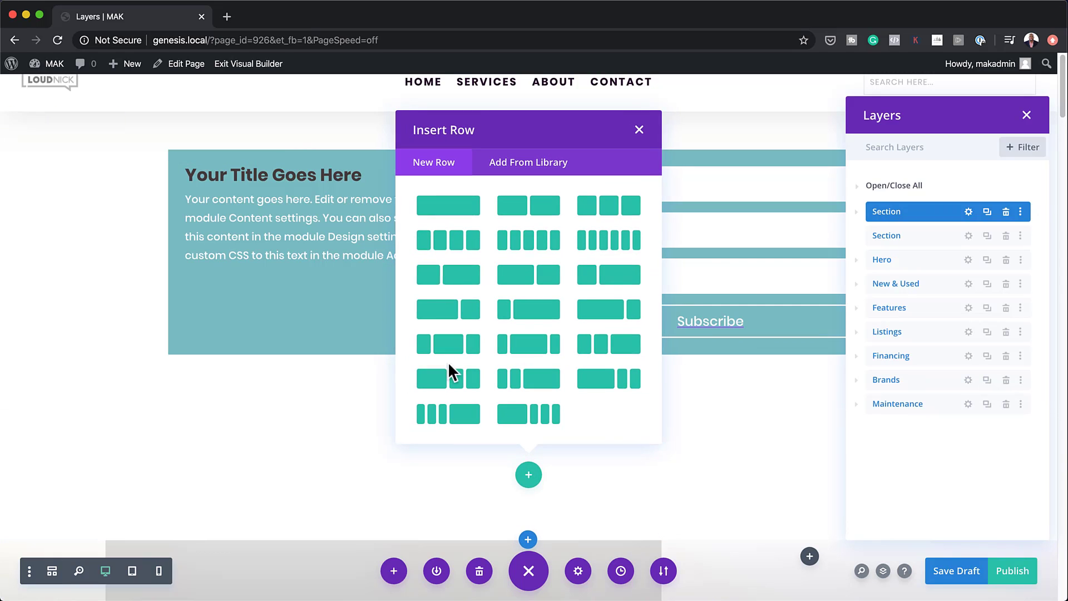
{"action": "left_click", "coordinate": [542, 214]}
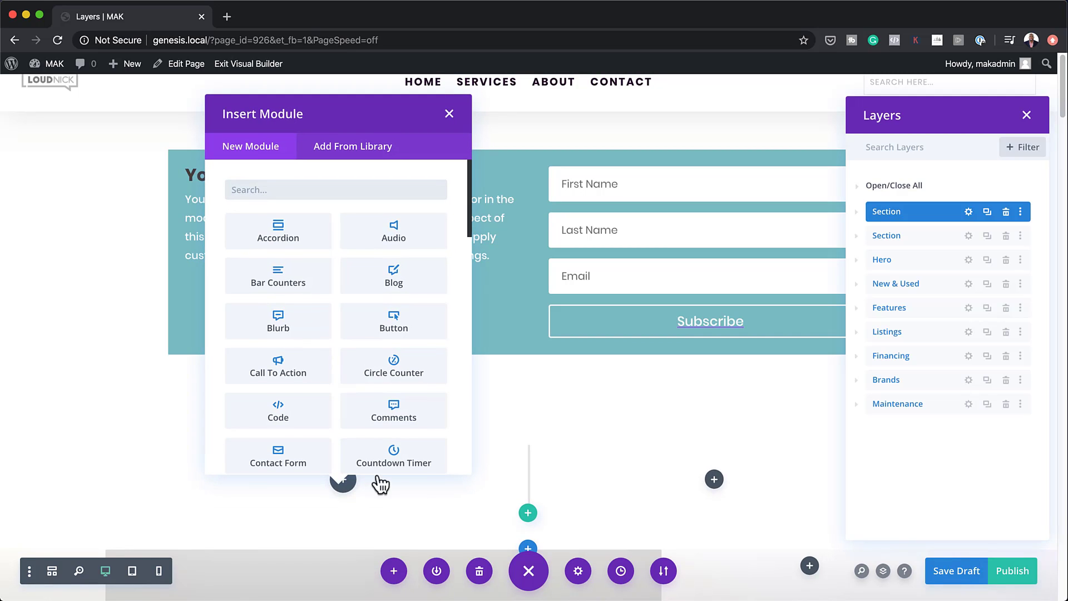
{"action": "left_click", "coordinate": [396, 320]}
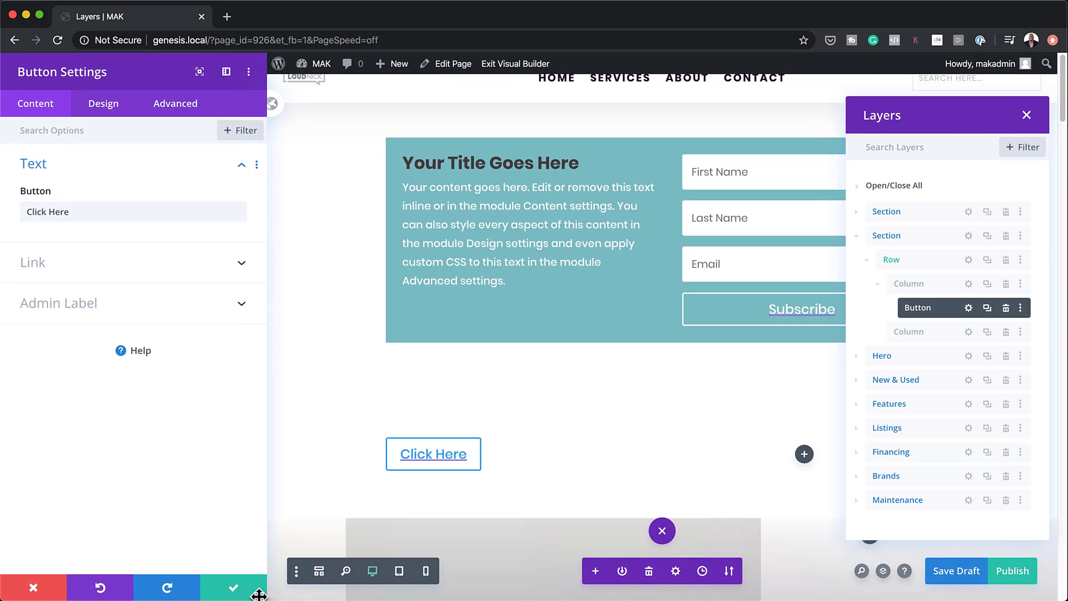
{"action": "left_click", "coordinate": [234, 590]}
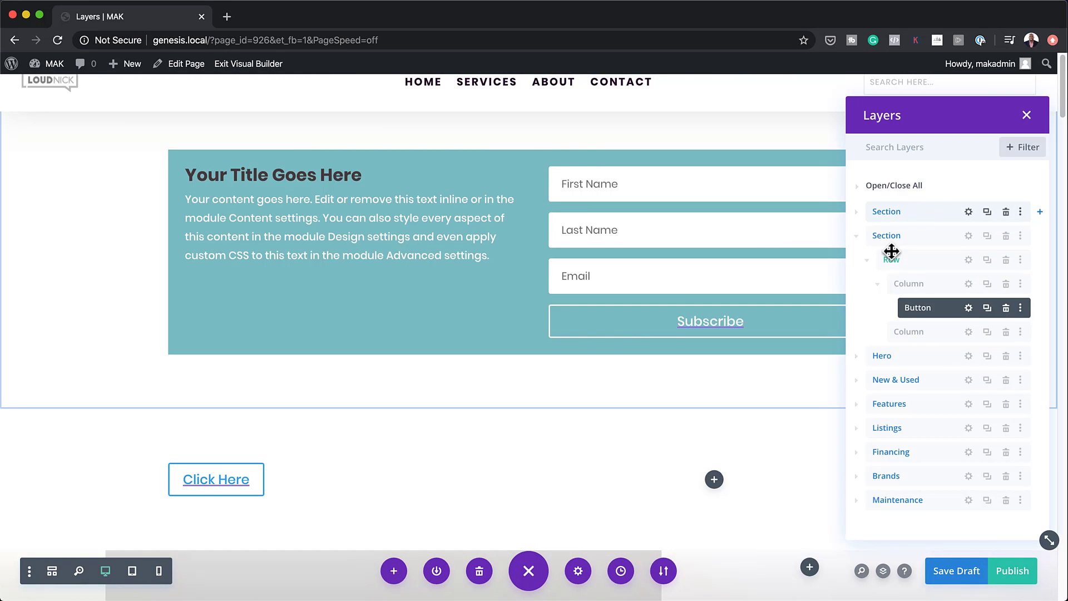
{"action": "left_click", "coordinate": [856, 237]}
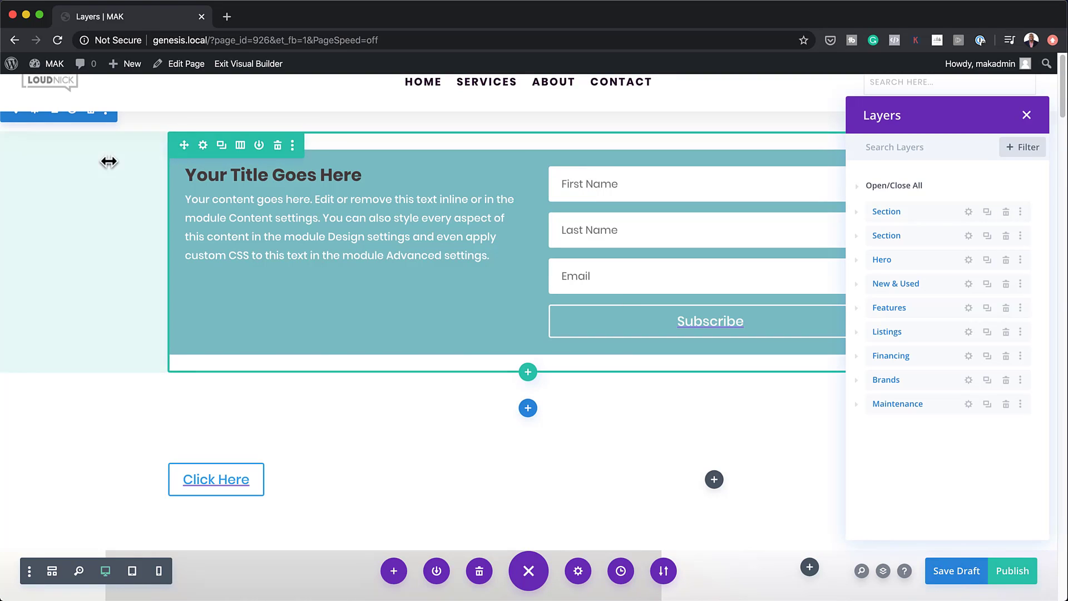
- Rename the email form's section layer as Email Optin and the section layer holding the button as Button section
{"action": "left_click", "coordinate": [885, 211]}
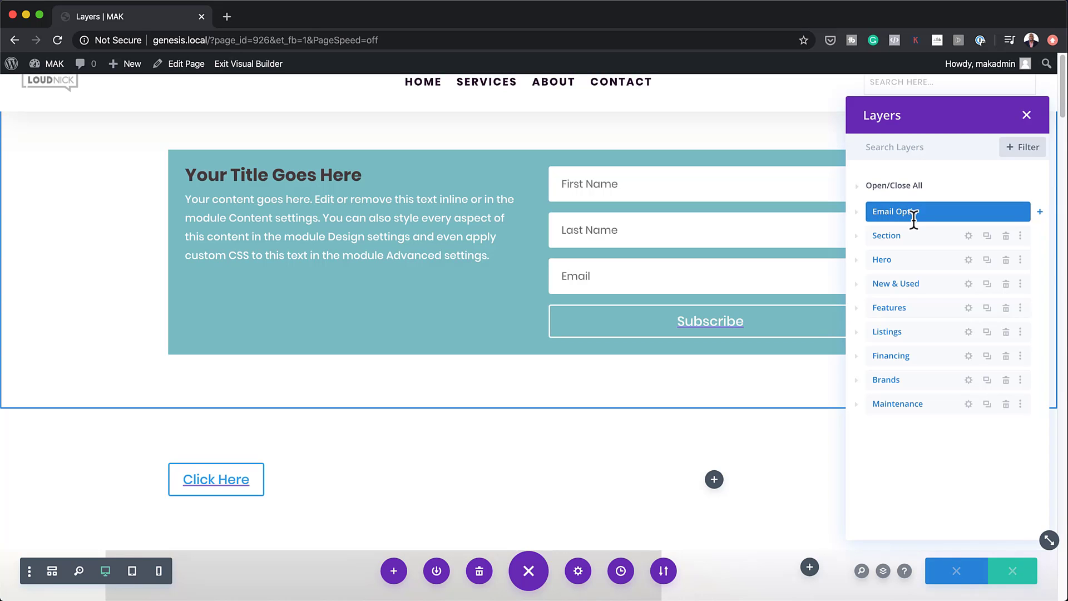
{"action": "left_click", "coordinate": [900, 235]}
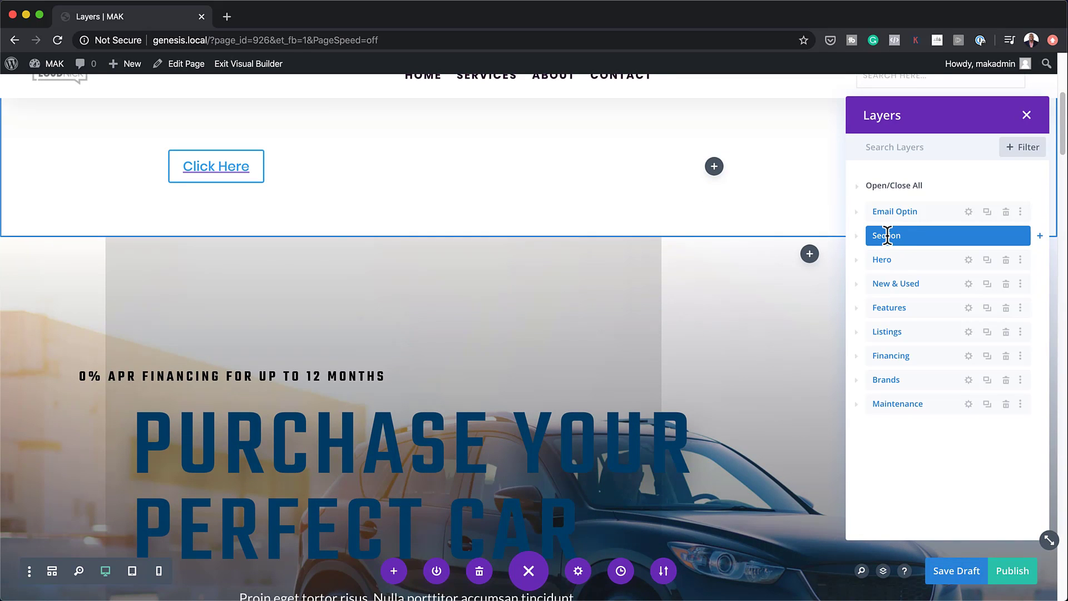
{"action": "left_click", "coordinate": [887, 236]}
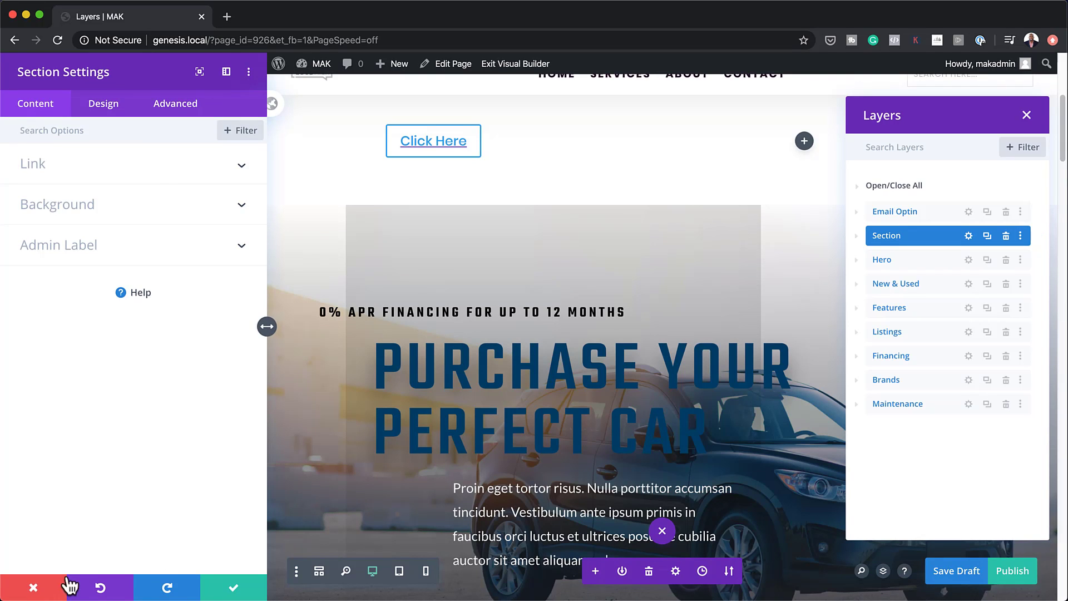
{"action": "left_click", "coordinate": [41, 587]}
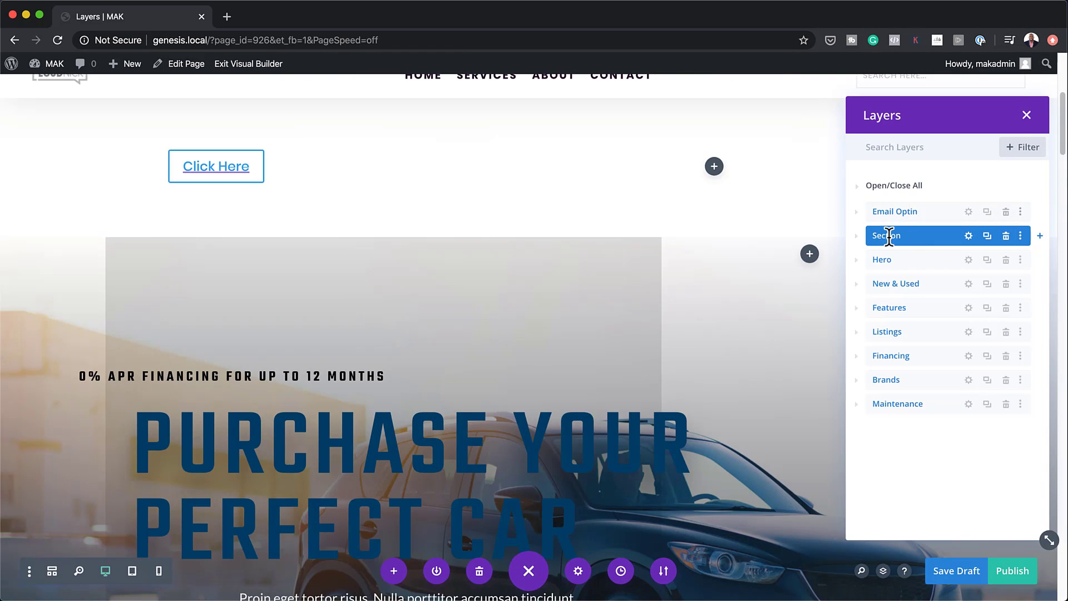
{"action": "double_click", "coordinate": [908, 236]}
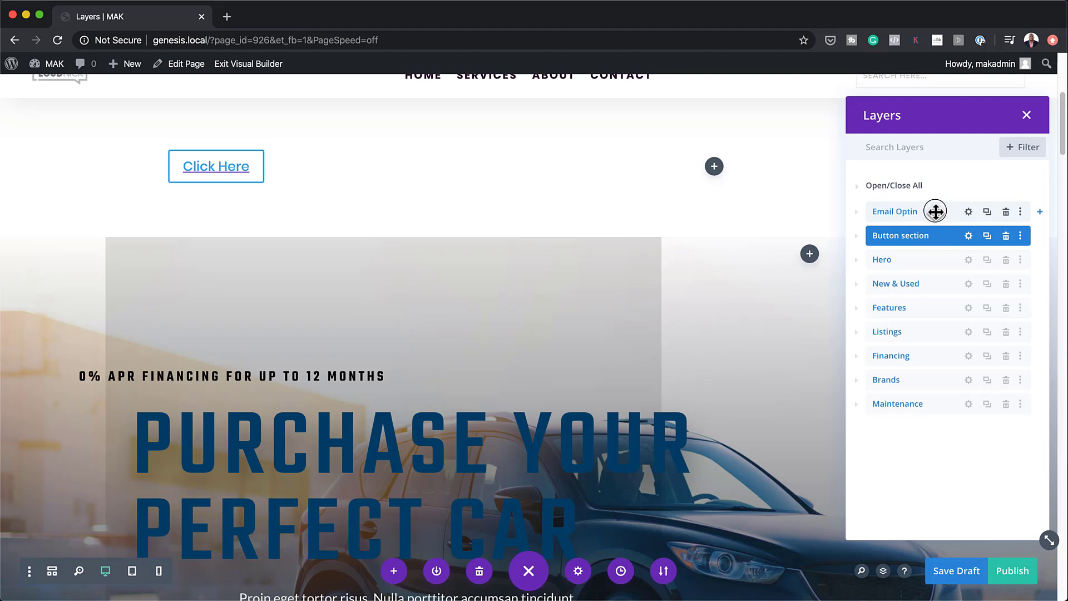
- Move the Email Optin section between New & Used and Features in Layers, and jump to it on the page
{"action": "left_click_drag", "start_coordinate": [935, 212], "coordinate": [933, 312]}
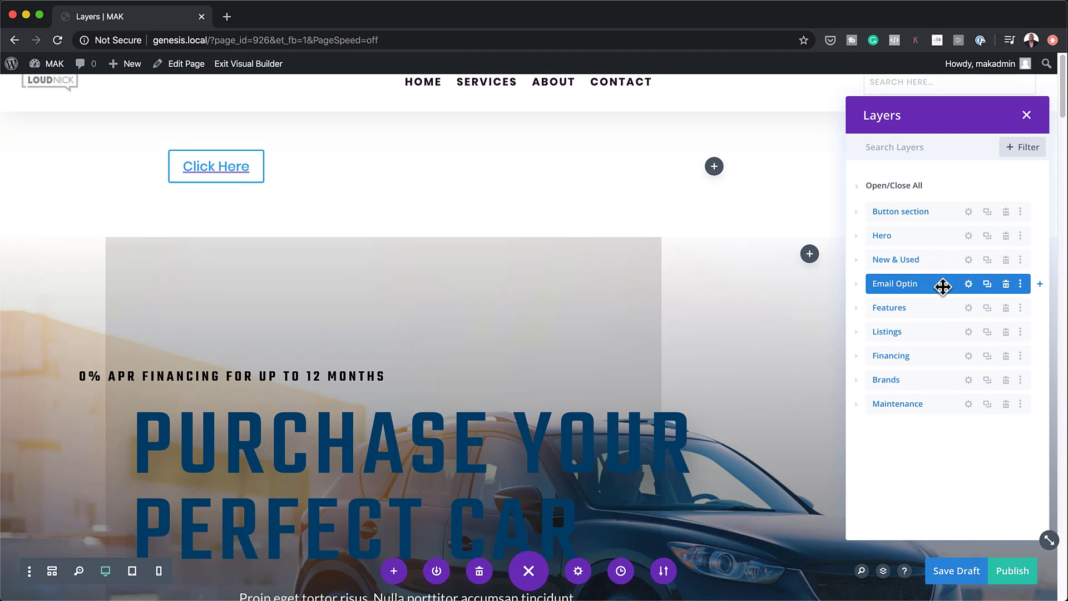
{"action": "scroll", "coordinate": [596, 353], "scroll_direction": "down", "scroll_amount": 5}
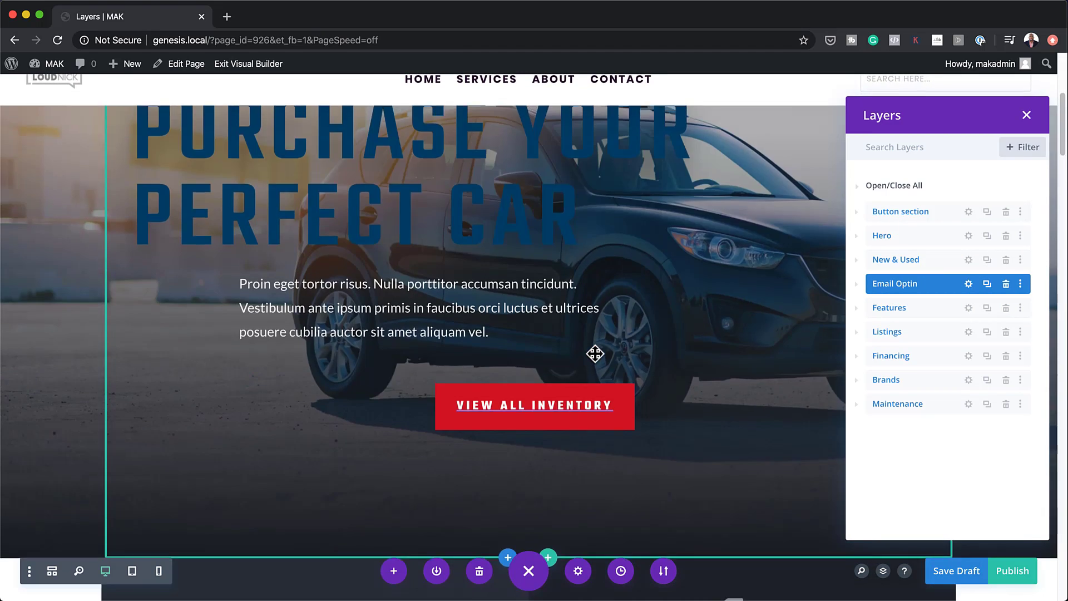
{"action": "scroll", "coordinate": [595, 354], "scroll_direction": "up", "scroll_amount": 5}
{"action": "scroll", "coordinate": [595, 354], "scroll_direction": "down", "scroll_amount": 15}
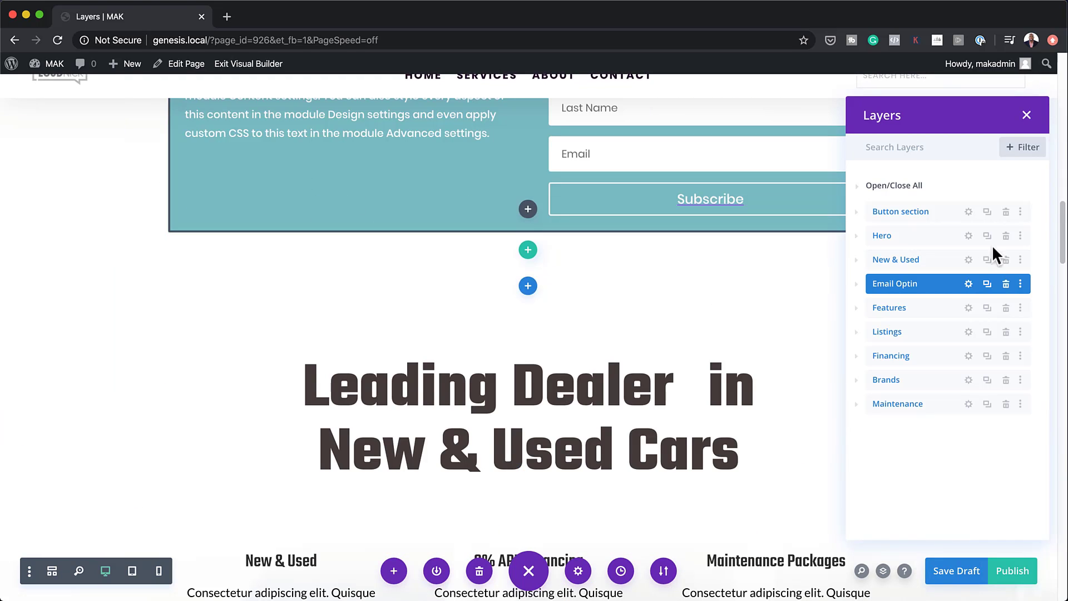
{"action": "left_click", "coordinate": [940, 285]}
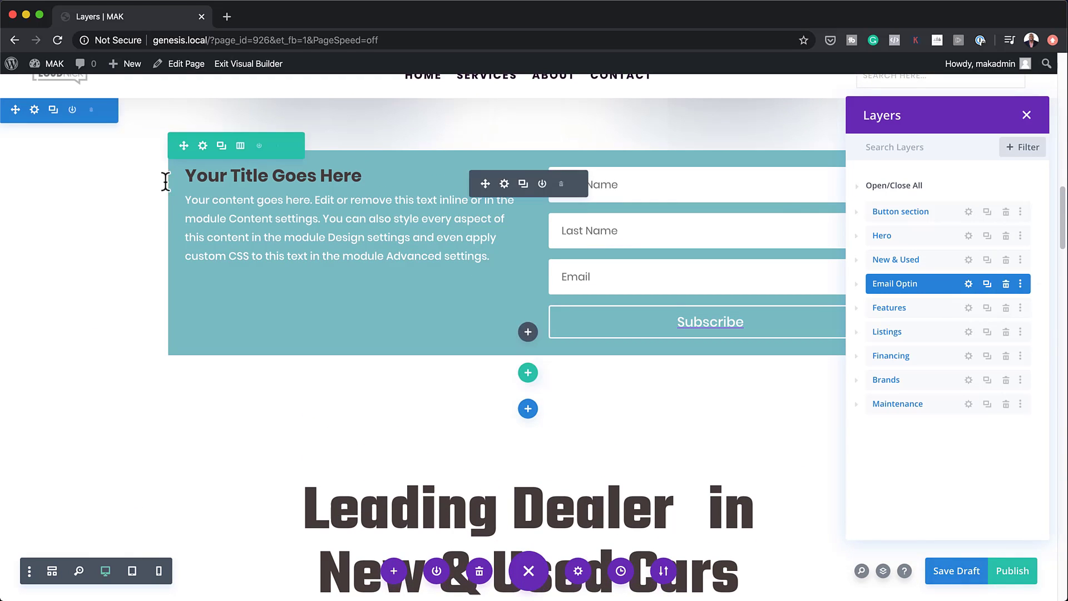
- Set the Email Optin section's background color to light grey #f7f7f7 and save its settings
{"action": "left_click", "coordinate": [34, 109]}
{"action": "left_click", "coordinate": [75, 207]}
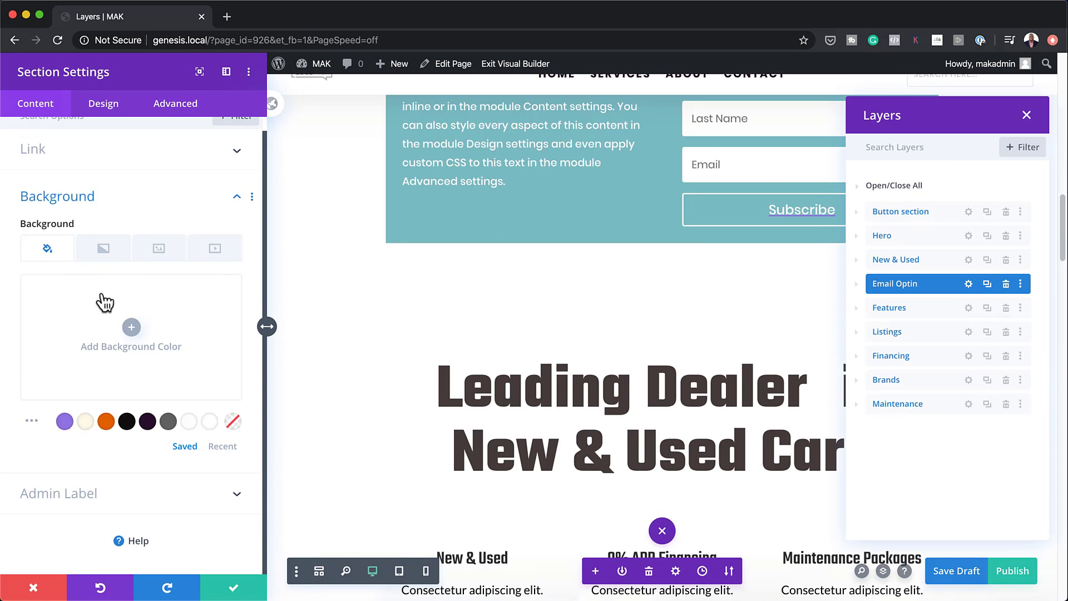
{"action": "left_click", "coordinate": [132, 328]}
{"action": "left_click", "coordinate": [102, 319]}
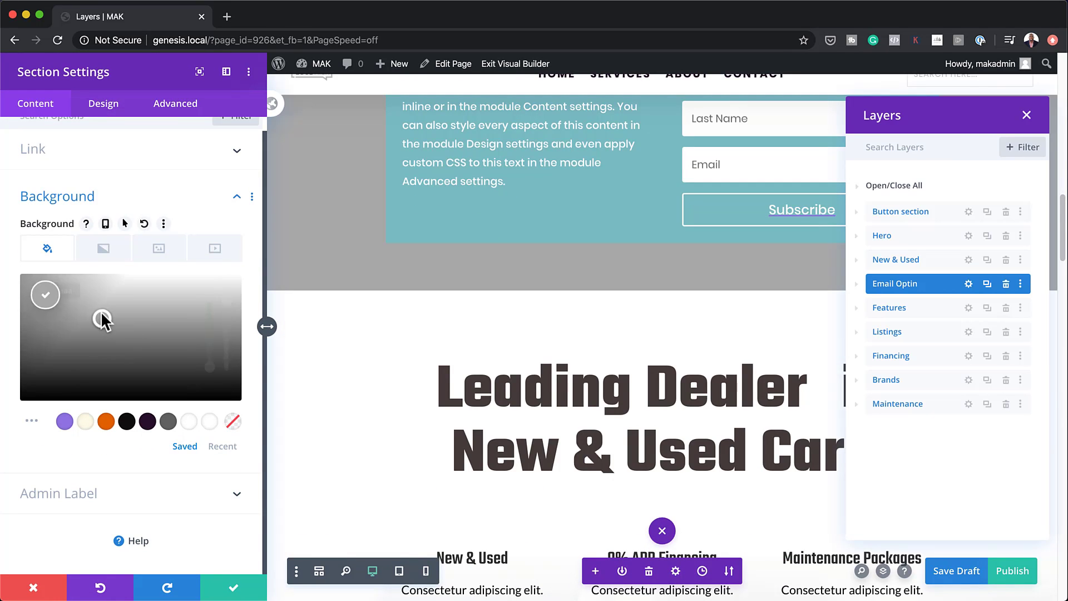
{"action": "left_click_drag", "start_coordinate": [114, 303], "coordinate": [128, 281]}
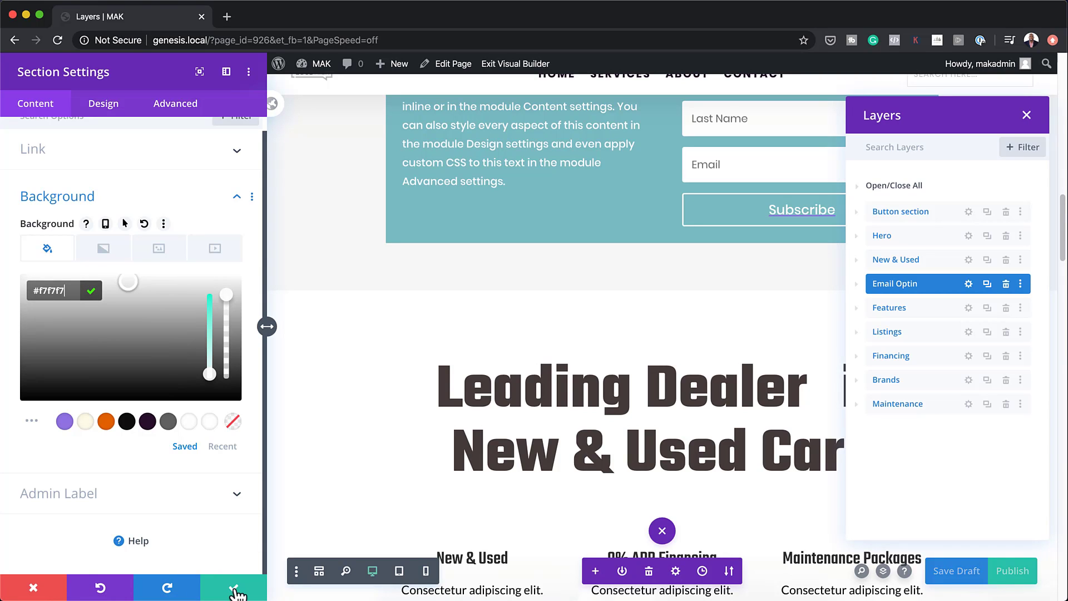
{"action": "left_click", "coordinate": [236, 593]}
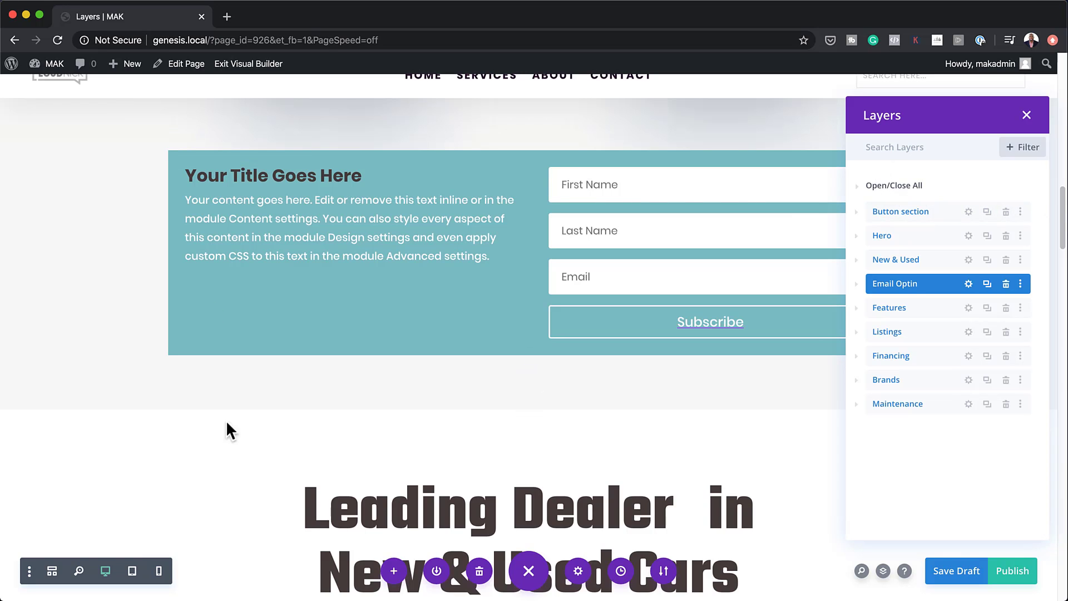
- Locate the Leading Dealer in New & Used Cars section's layer from the page with Go To Layer, and open and close its settings
{"action": "scroll", "coordinate": [228, 431], "scroll_direction": "down", "scroll_amount": 3}
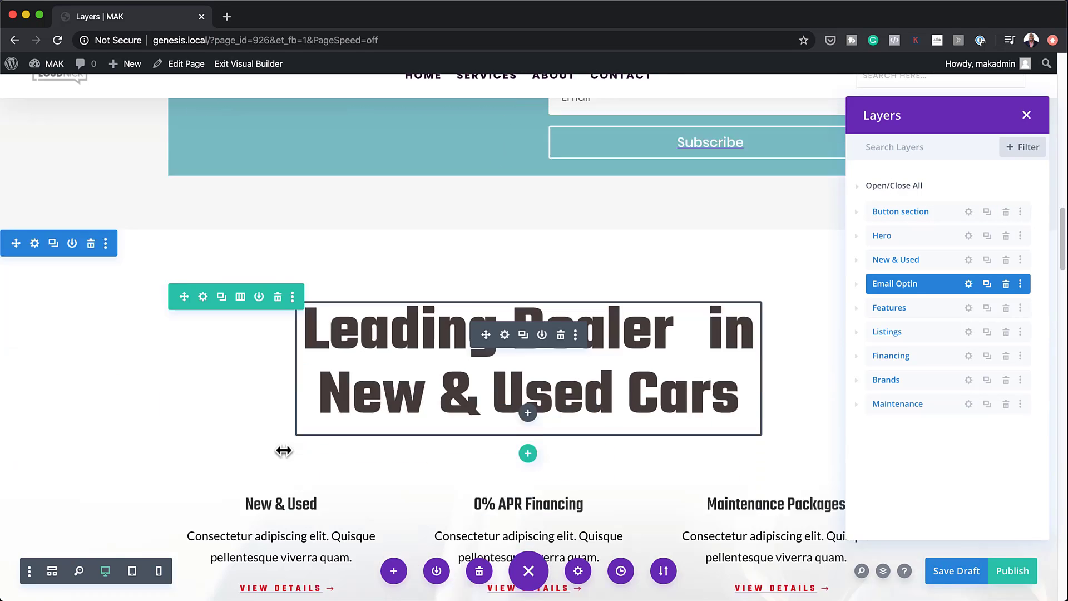
{"action": "scroll", "coordinate": [284, 451], "scroll_direction": "down", "scroll_amount": 3}
{"action": "scroll", "coordinate": [155, 360], "scroll_direction": "up", "scroll_amount": 1}
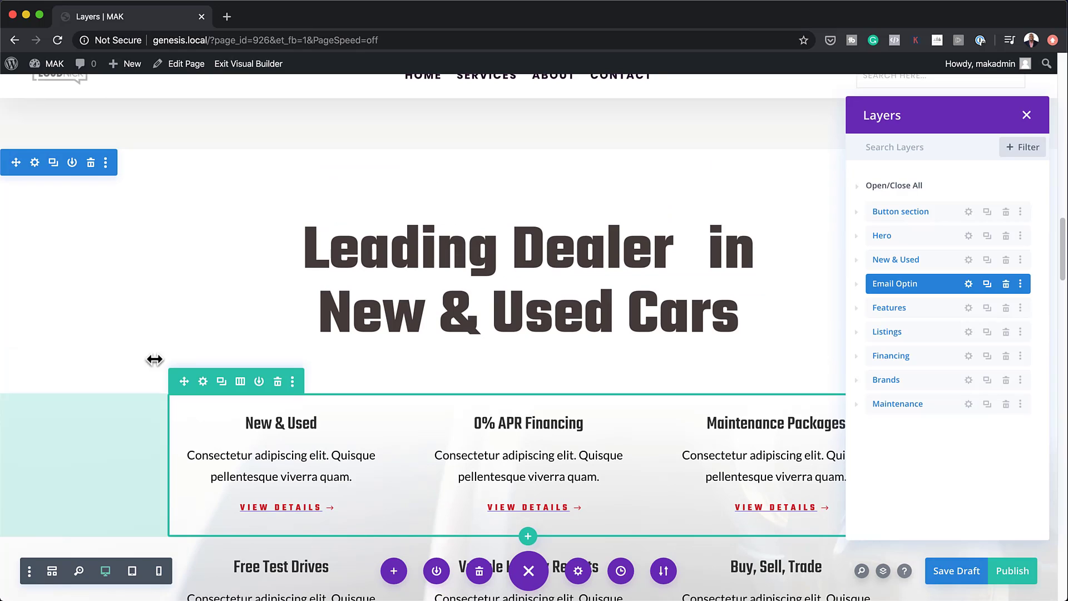
{"action": "right_click", "coordinate": [79, 167]}
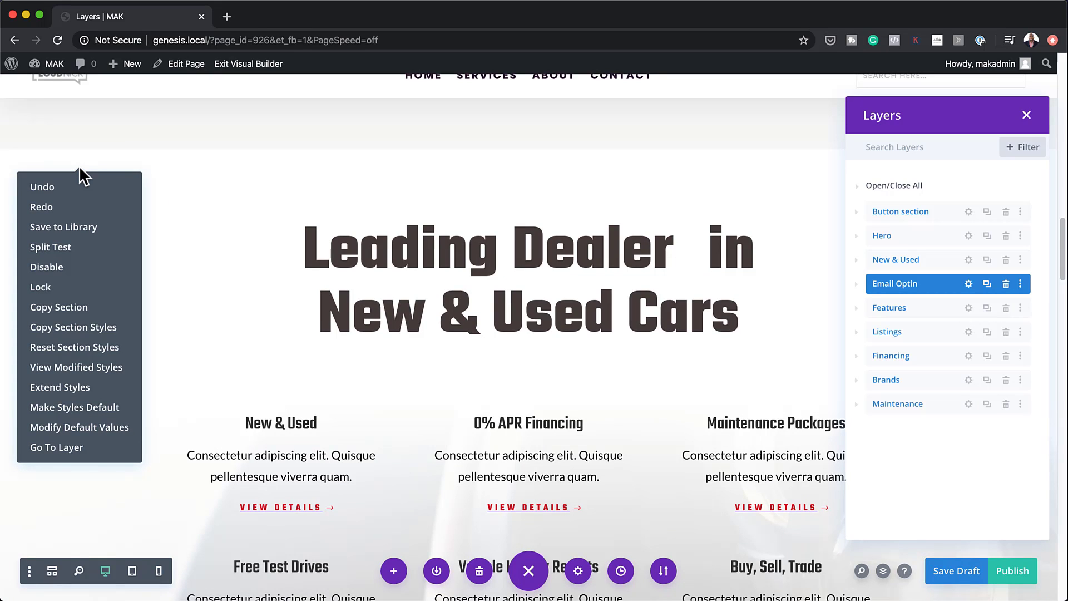
{"action": "left_click", "coordinate": [64, 450]}
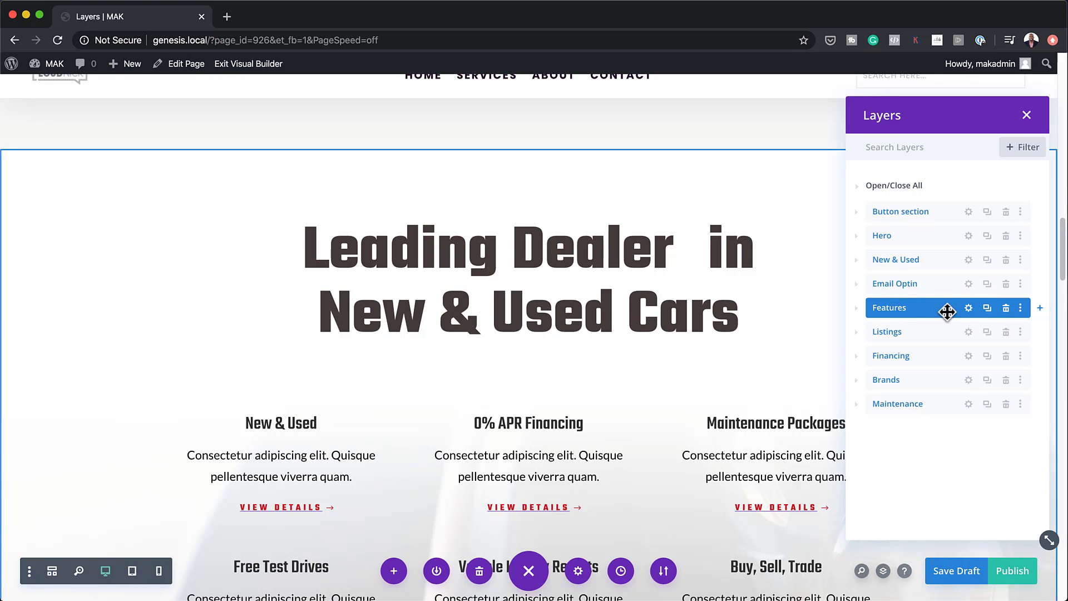
{"action": "left_click", "coordinate": [969, 309]}
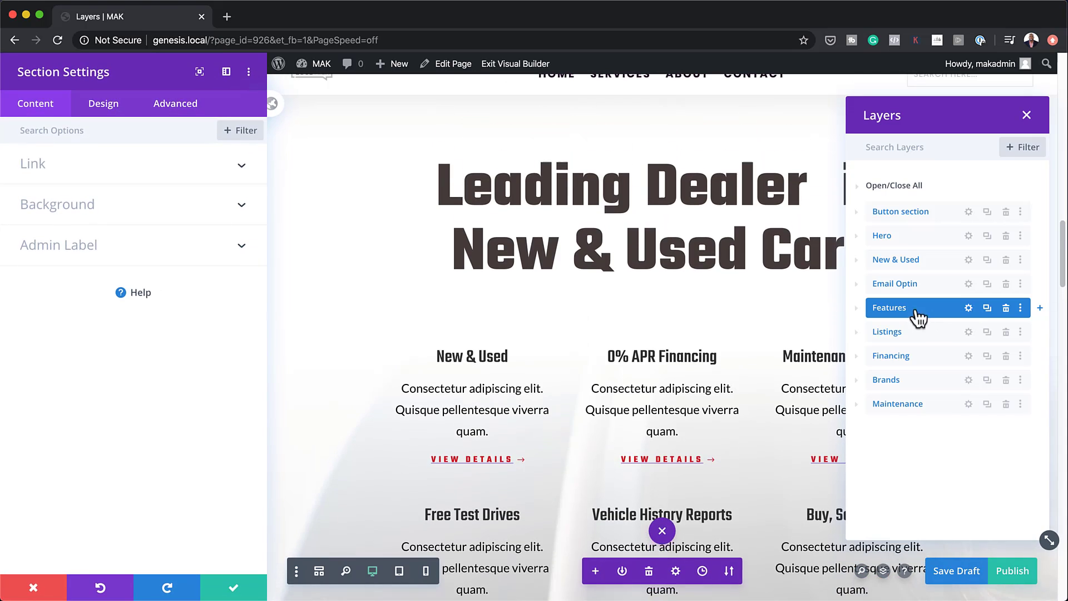
{"action": "left_click", "coordinate": [236, 588]}
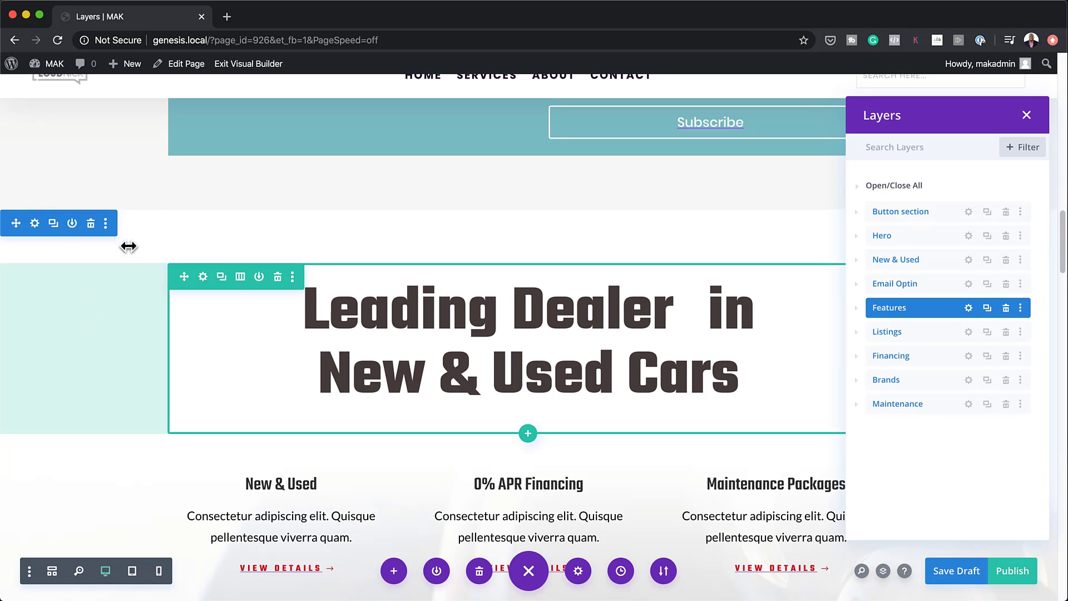
- Go to the layer of the row containing New & Used, 0% APR Financing and Maintenance Packages, and expand it to its columns
{"action": "scroll", "coordinate": [143, 312], "scroll_direction": "down", "scroll_amount": 5}
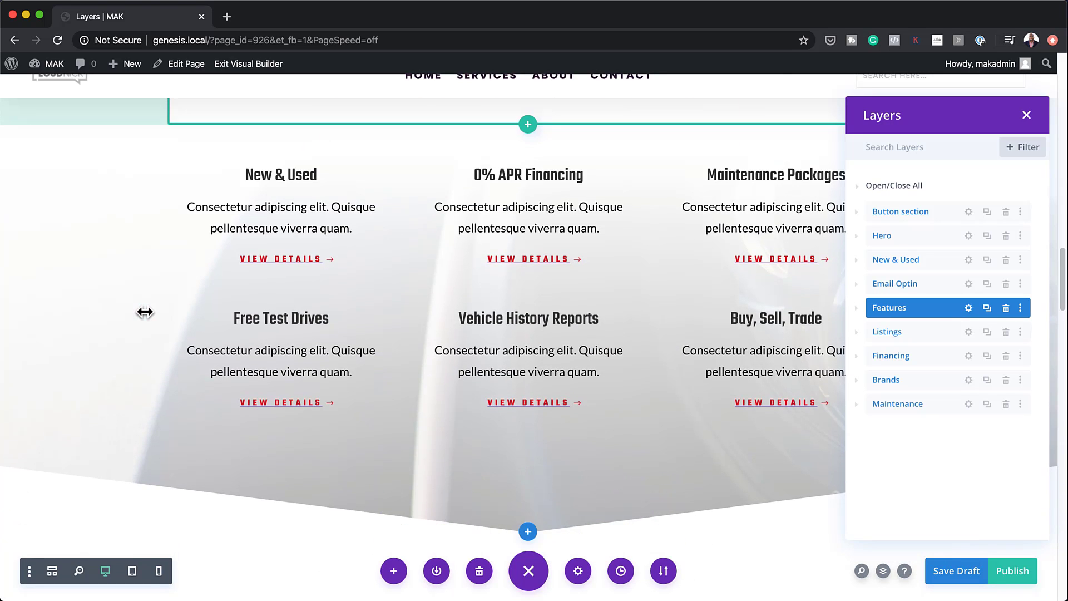
{"action": "scroll", "coordinate": [106, 256], "scroll_direction": "up", "scroll_amount": 1}
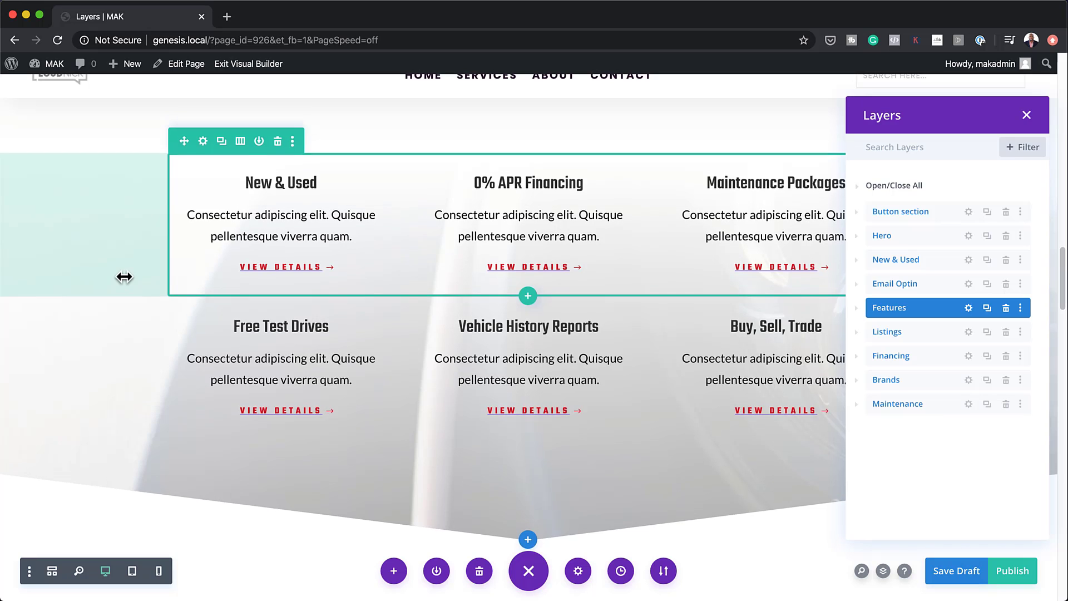
{"action": "right_click", "coordinate": [252, 155]}
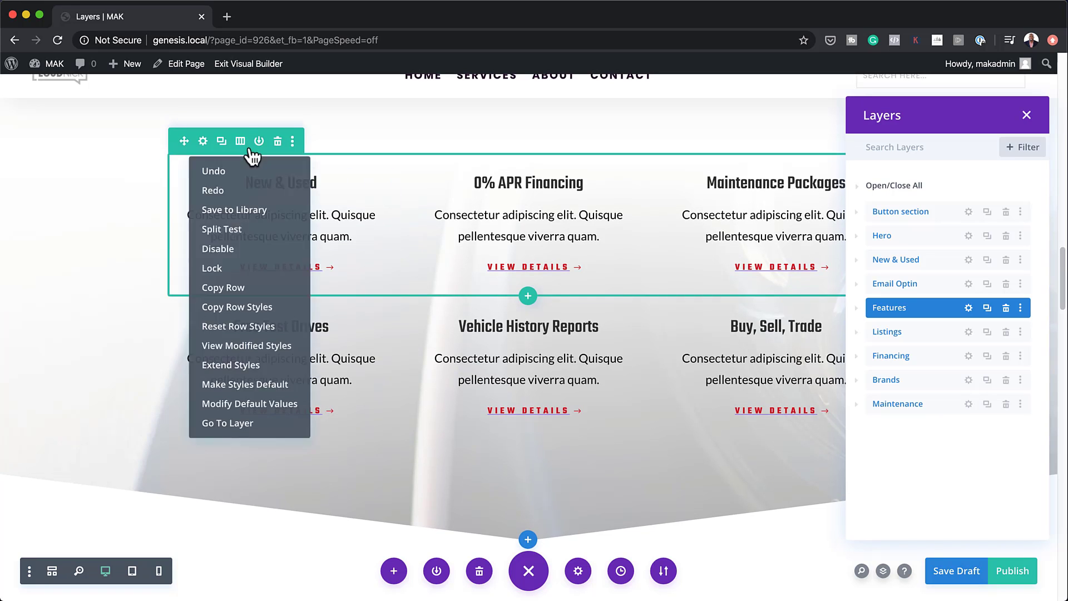
{"action": "left_click", "coordinate": [245, 428]}
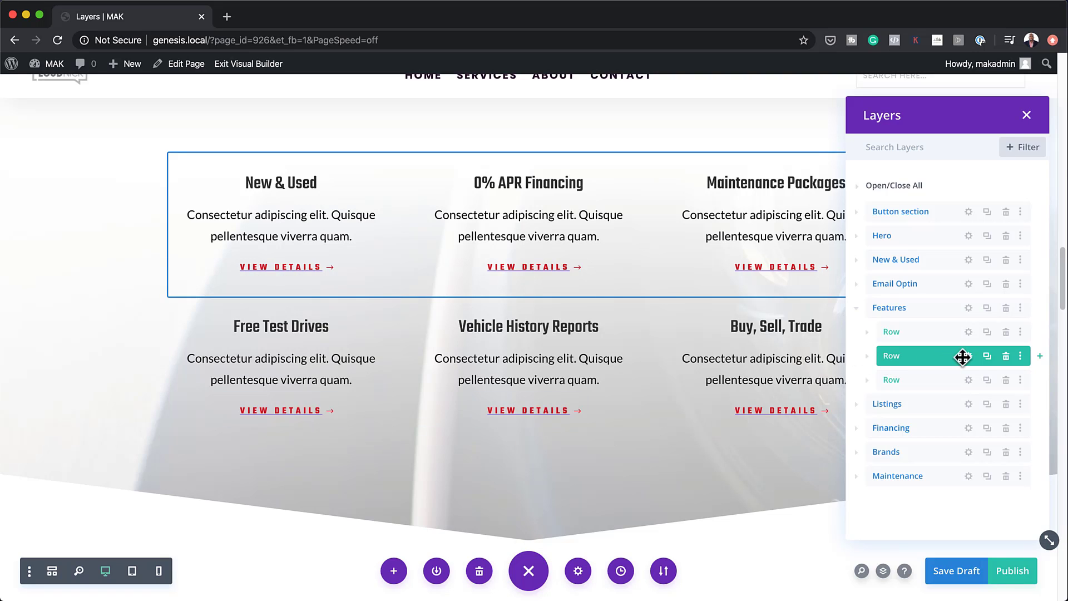
{"action": "left_click", "coordinate": [867, 356]}
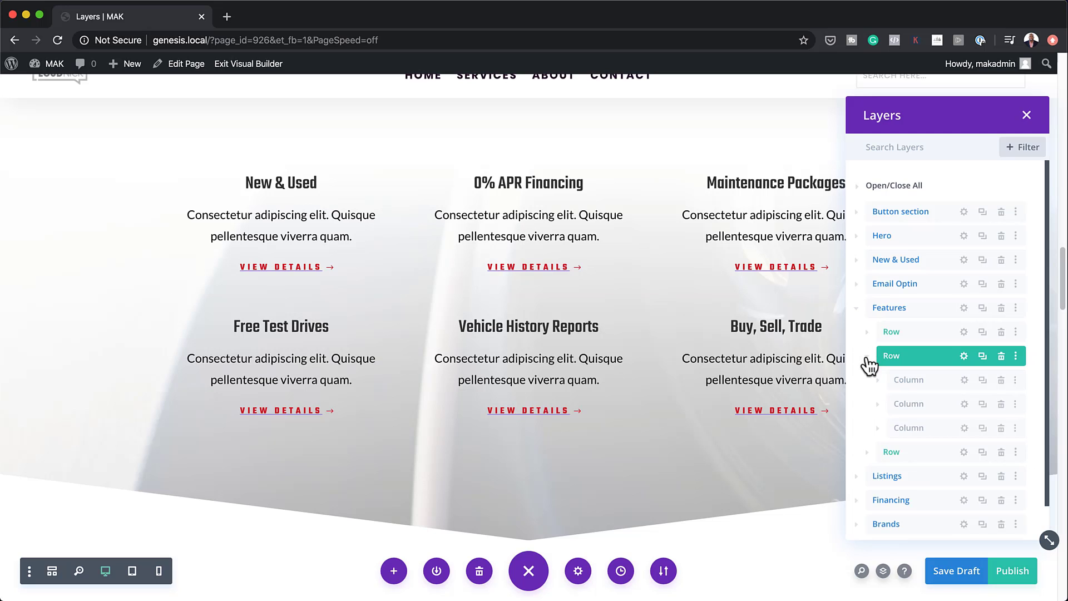
- Set the background color of the 0% APR Financing column to purple #9477e5 and save the column settings
{"action": "left_click", "coordinate": [963, 404]}
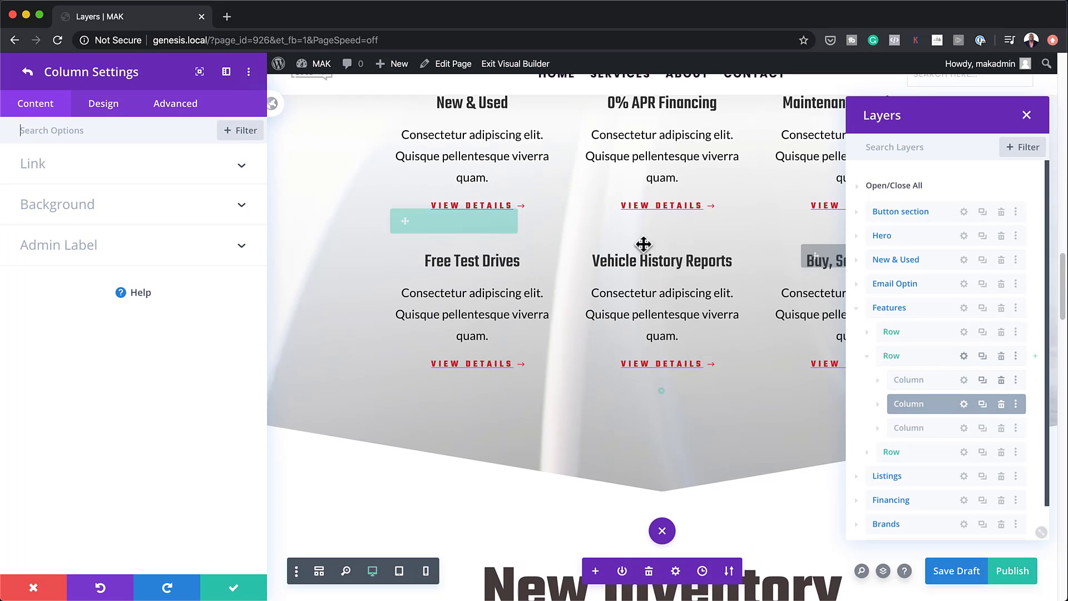
{"action": "left_click", "coordinate": [52, 214]}
{"action": "left_click", "coordinate": [65, 422]}
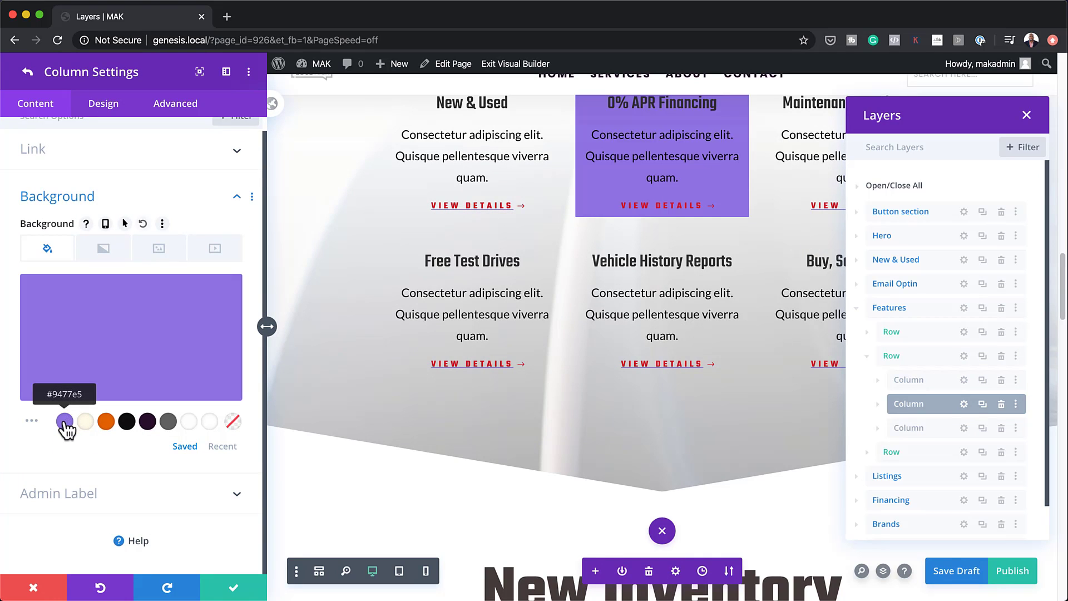
{"action": "scroll", "coordinate": [712, 295], "scroll_direction": "up", "scroll_amount": 3}
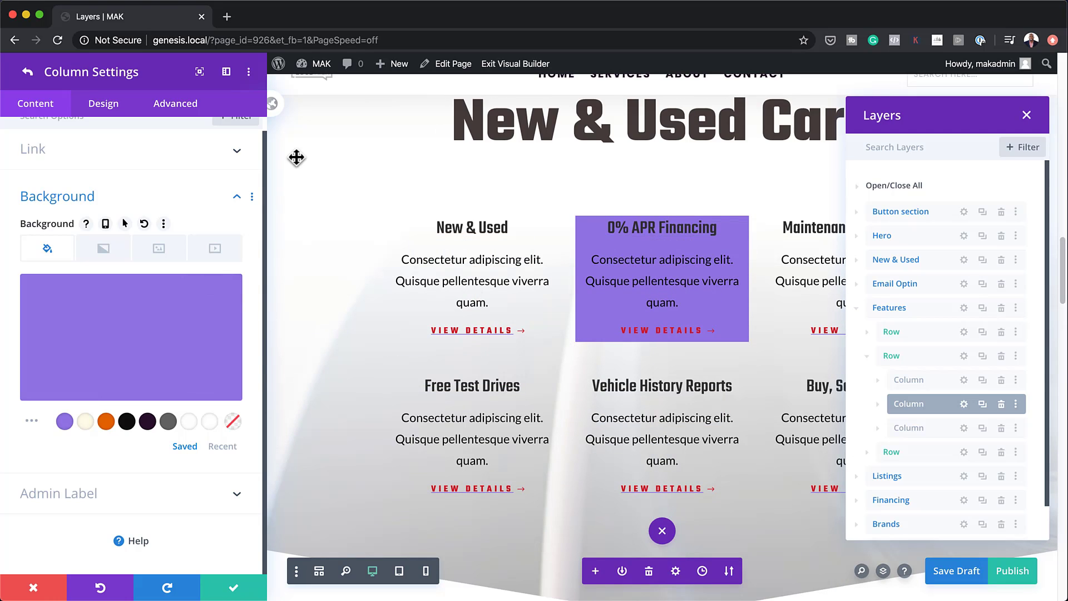
{"action": "left_click", "coordinate": [234, 588]}
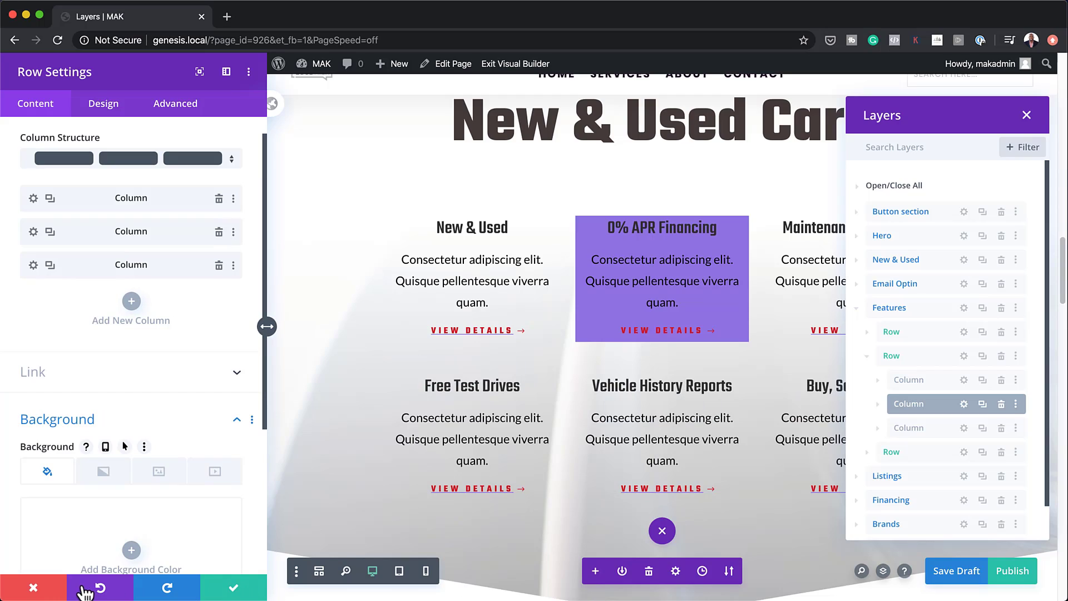